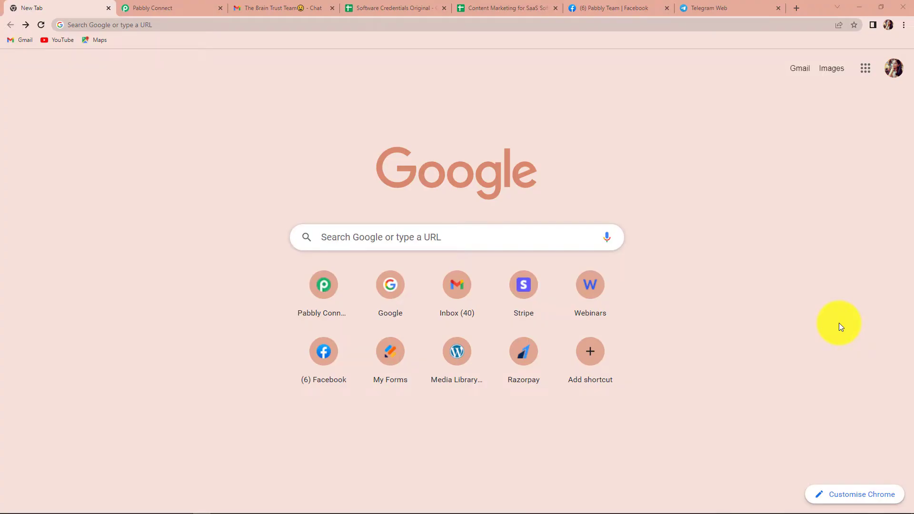
Step: Go to pabbly.com/connect in Chrome, sign in, and launch Pabbly Connect from the apps list
left_click(180, 27)
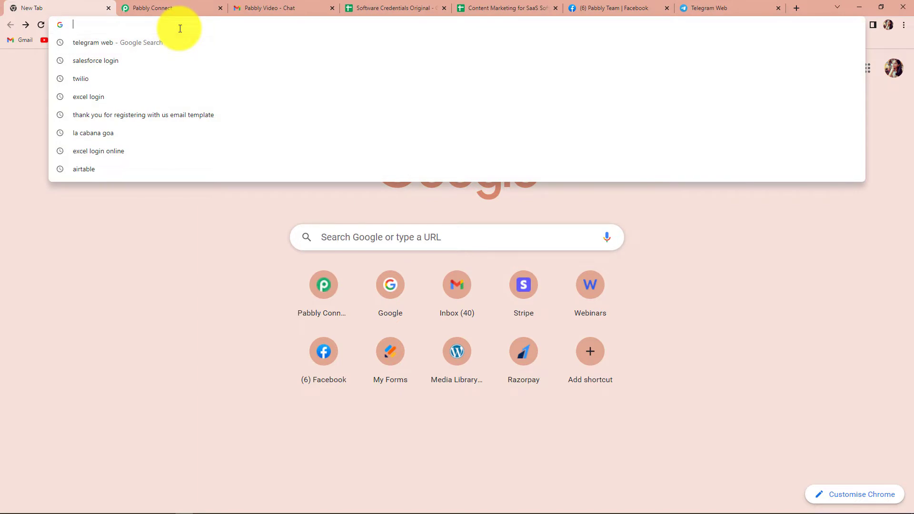
type("pabbly.com/connect/")
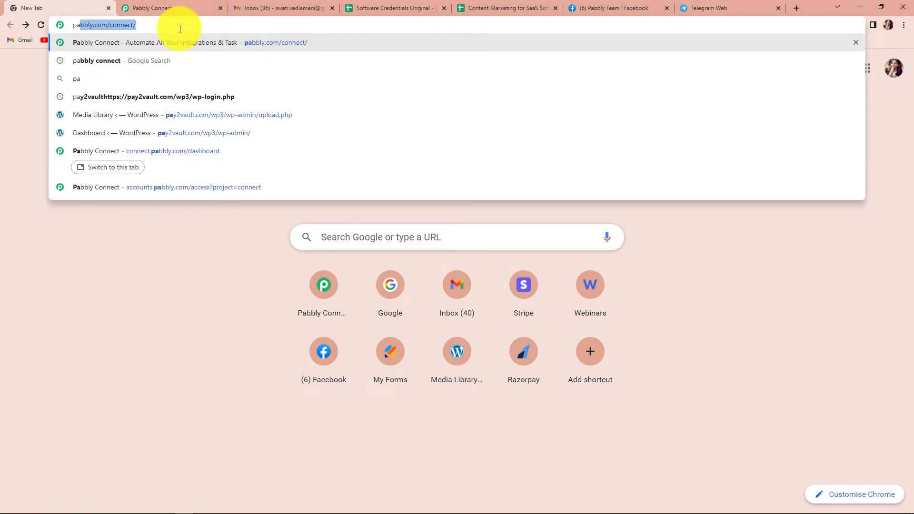
key("Return")
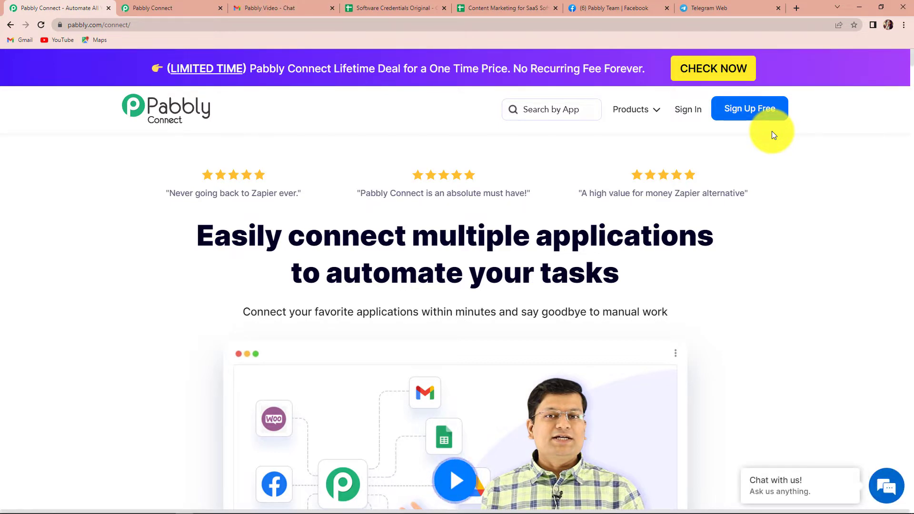
left_click(688, 110)
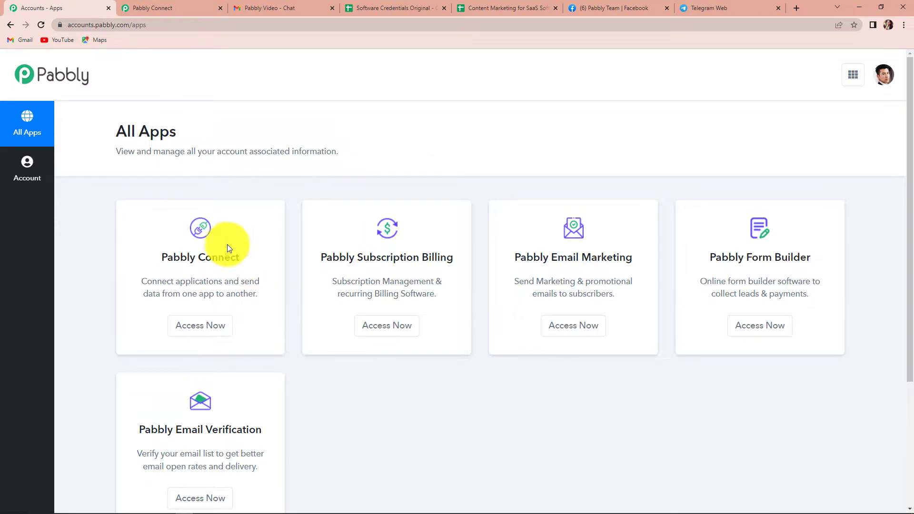
left_click(209, 335)
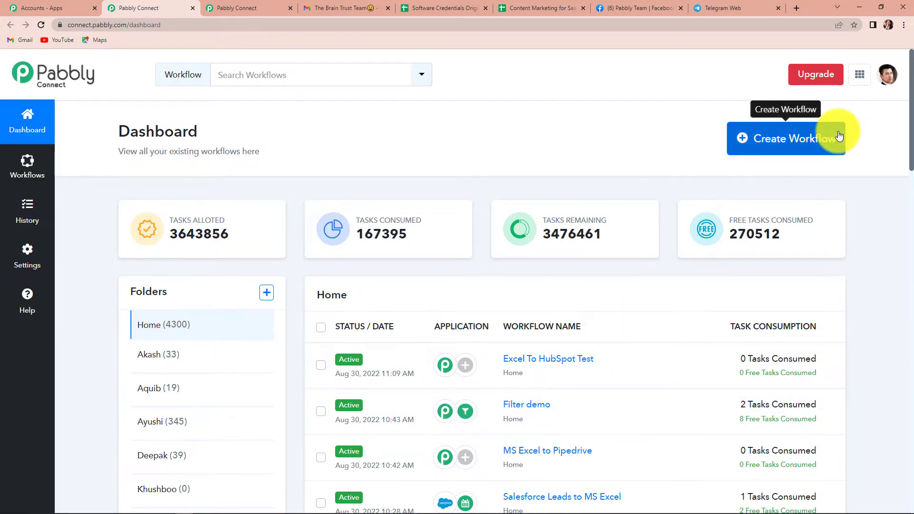
Step: Start a new workflow, name it 'Facebook Group Posts to Telegram', and create it
left_click(786, 139)
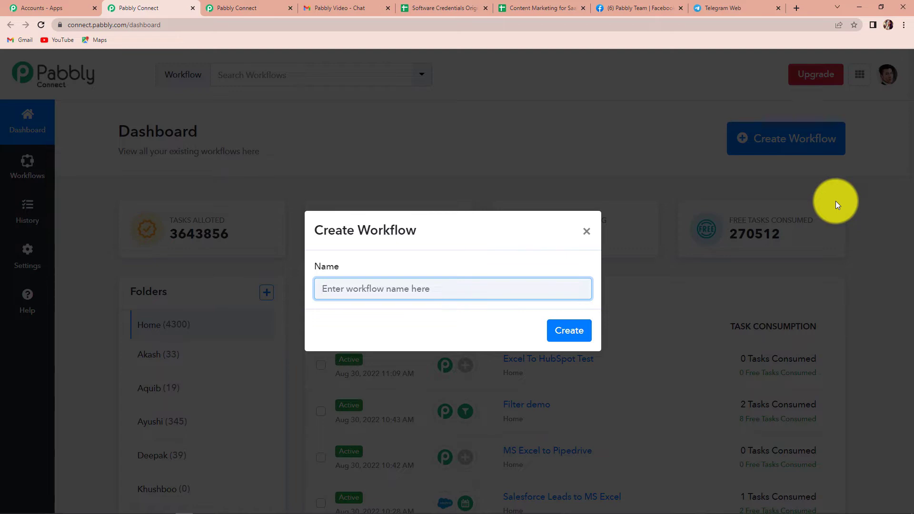
type("Facebook ")
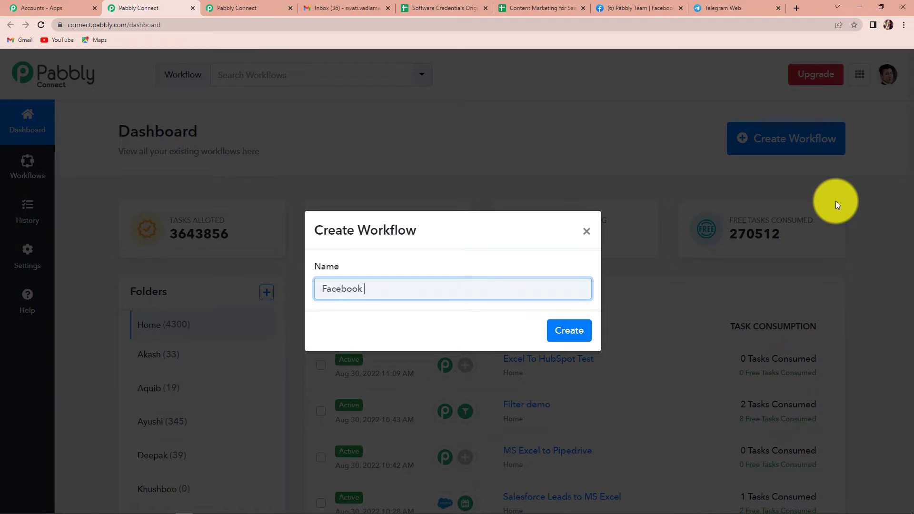
type("Group Posts to Tele")
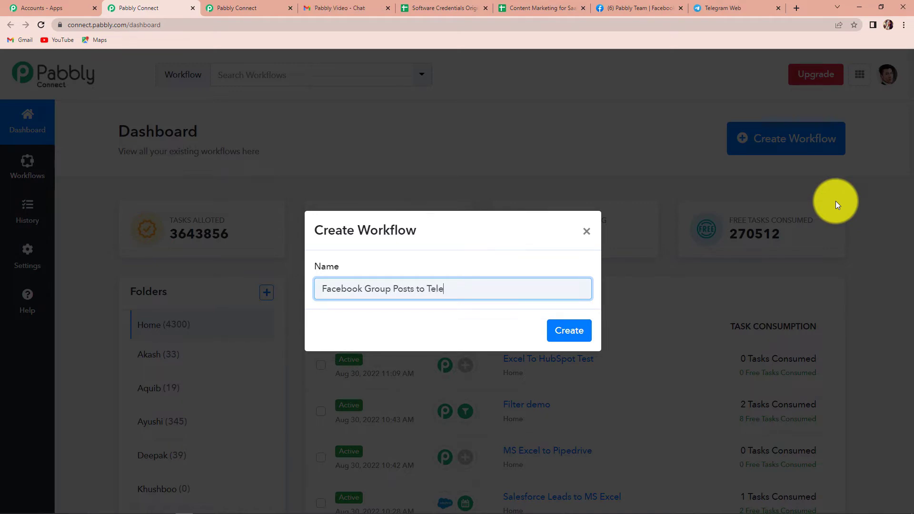
type("gram")
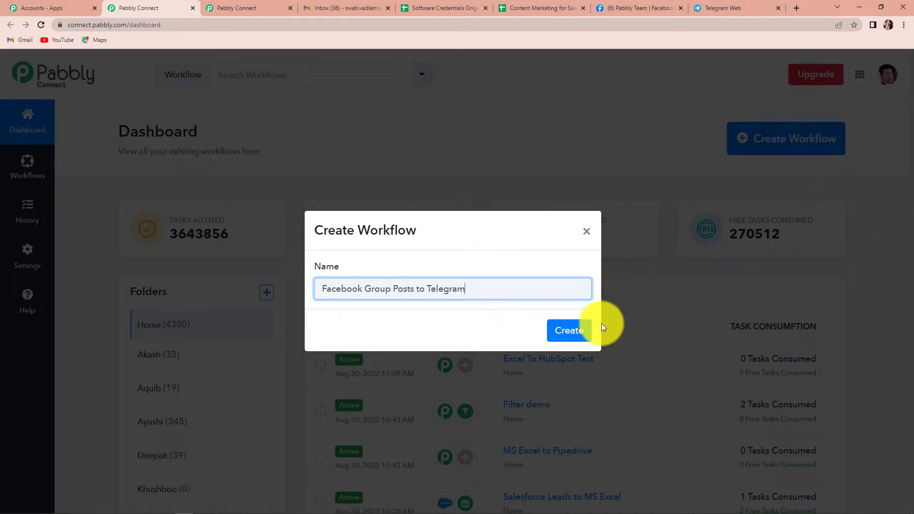
left_click(570, 331)
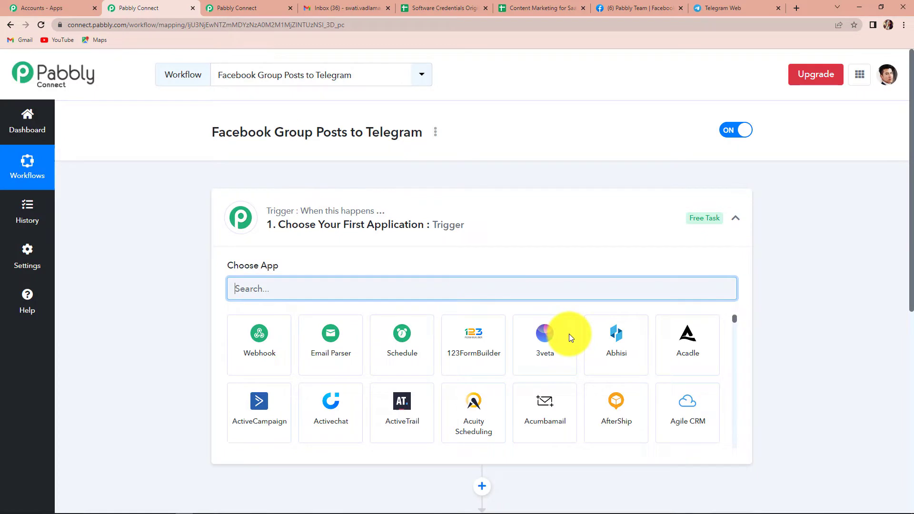
Step: Choose Facebook Groups as the trigger app with the New Post trigger event
scroll(496, 210, "down", 3)
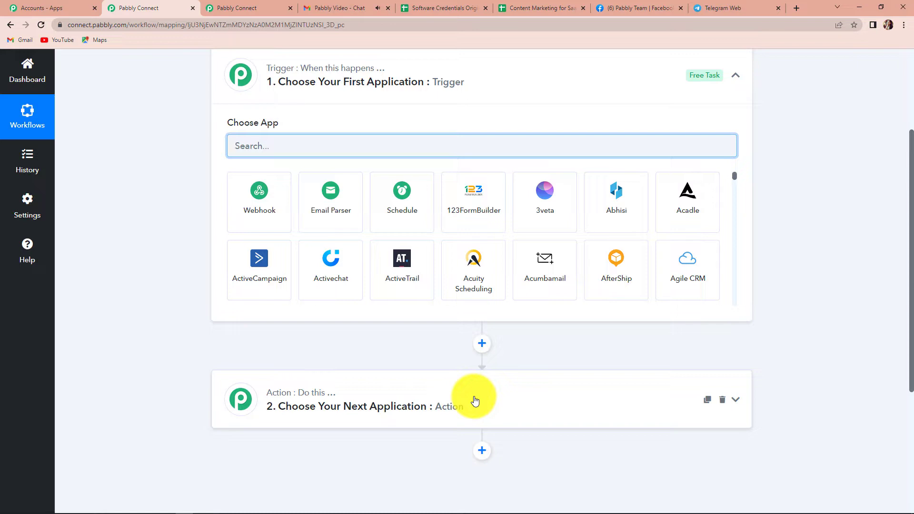
key("XF86AudioMute")
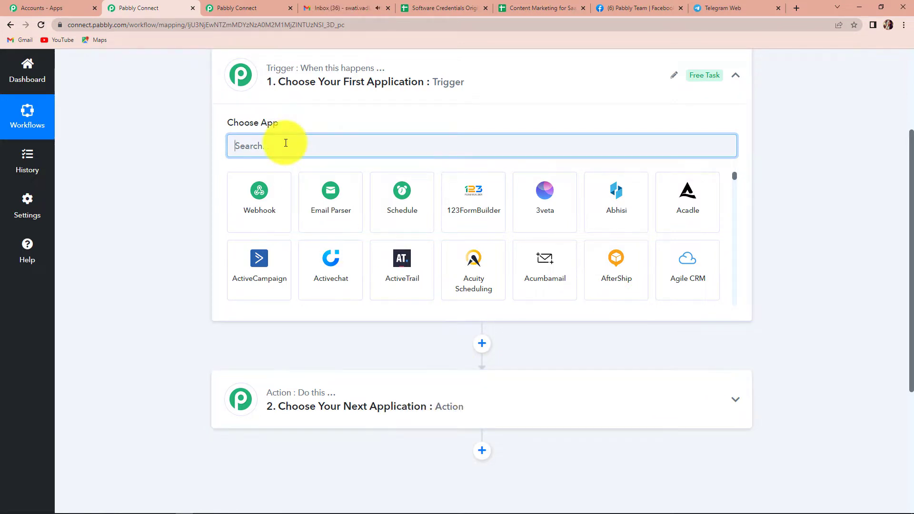
type("Faceb")
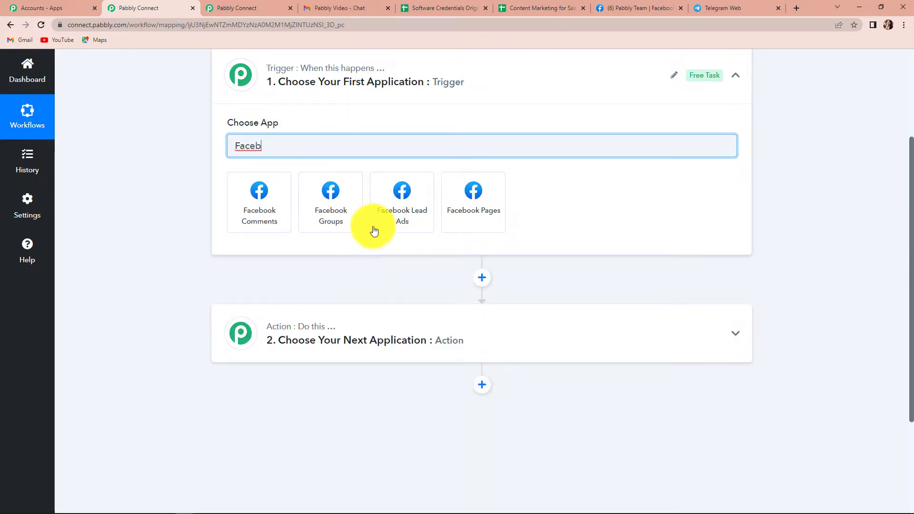
left_click(333, 221)
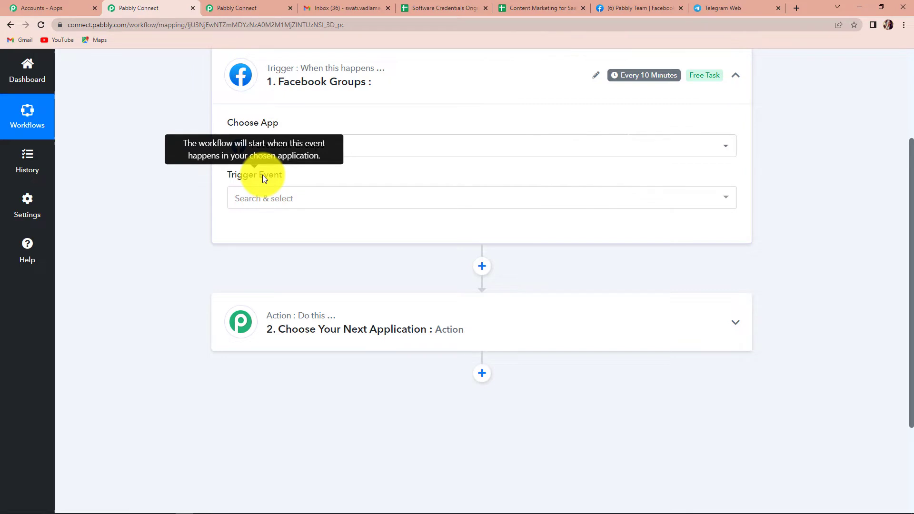
left_click(270, 198)
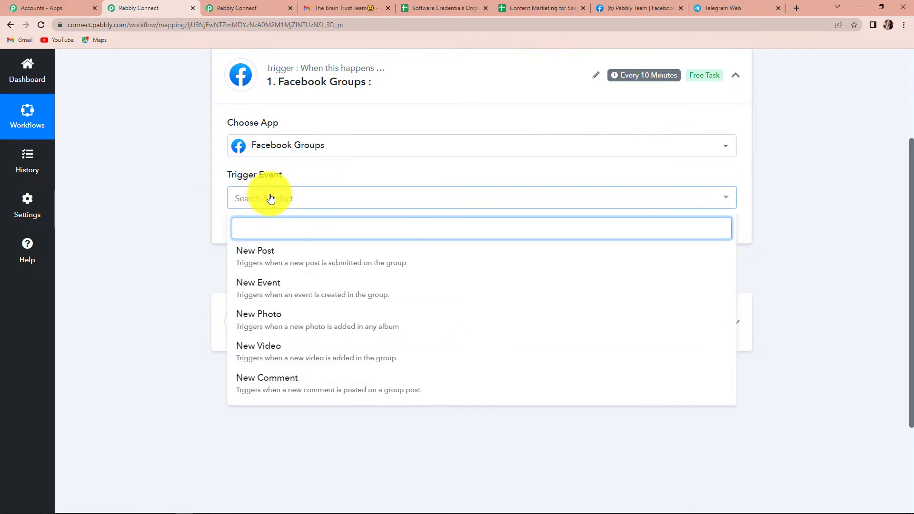
left_click(276, 258)
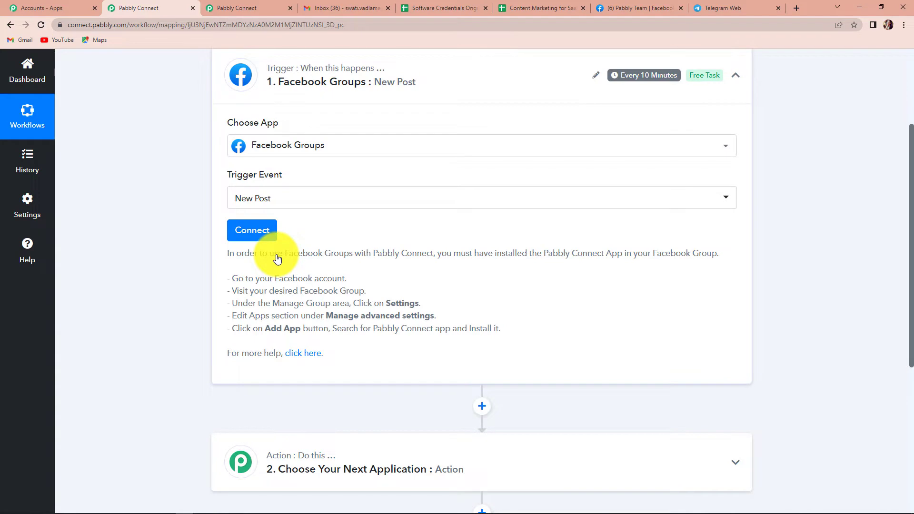
Step: Add a new Facebook Groups connection and authorize the Facebook account
left_click(251, 236)
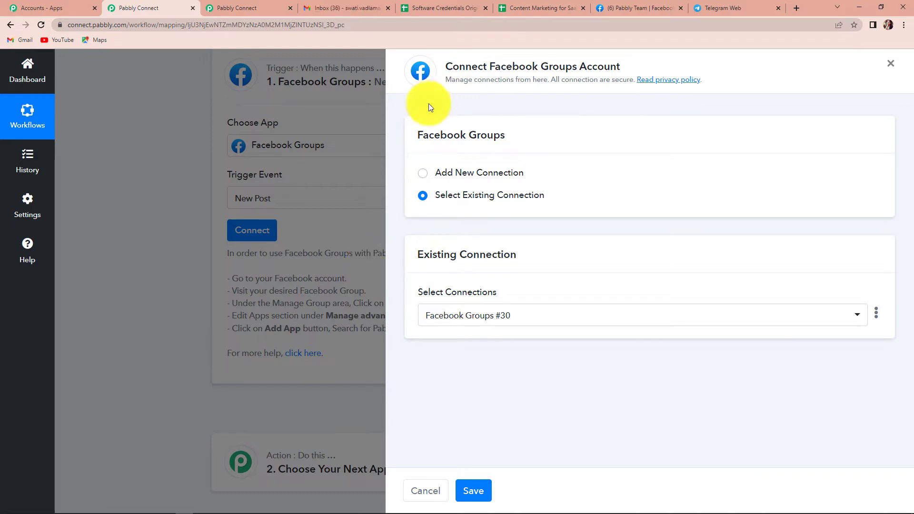
left_click(422, 176)
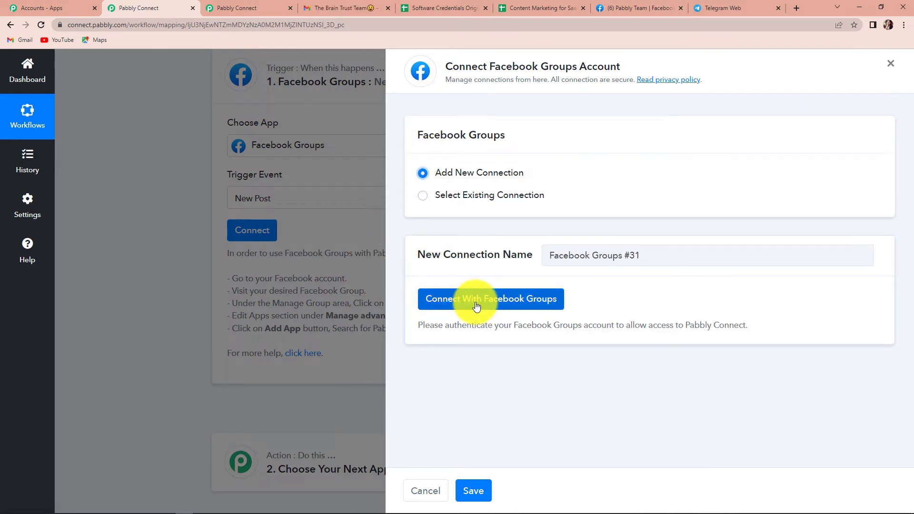
left_click(476, 303)
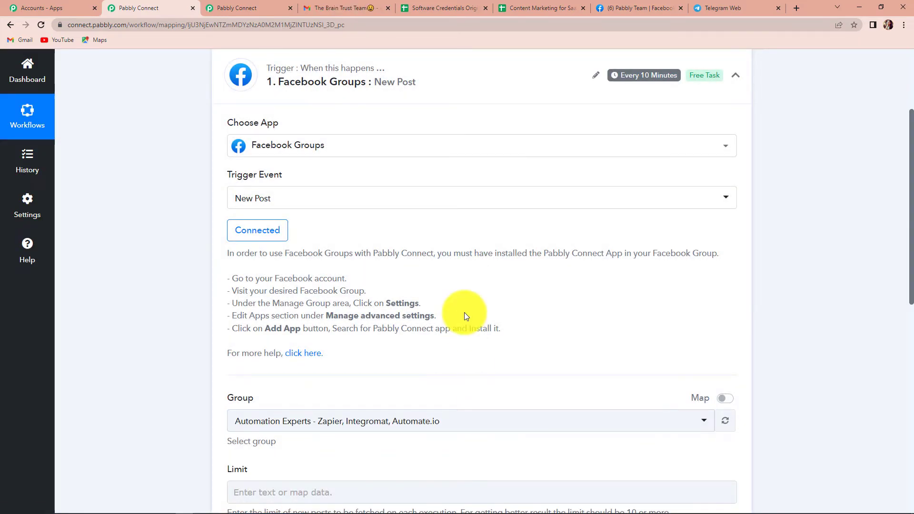
scroll(464, 315, "down", 5)
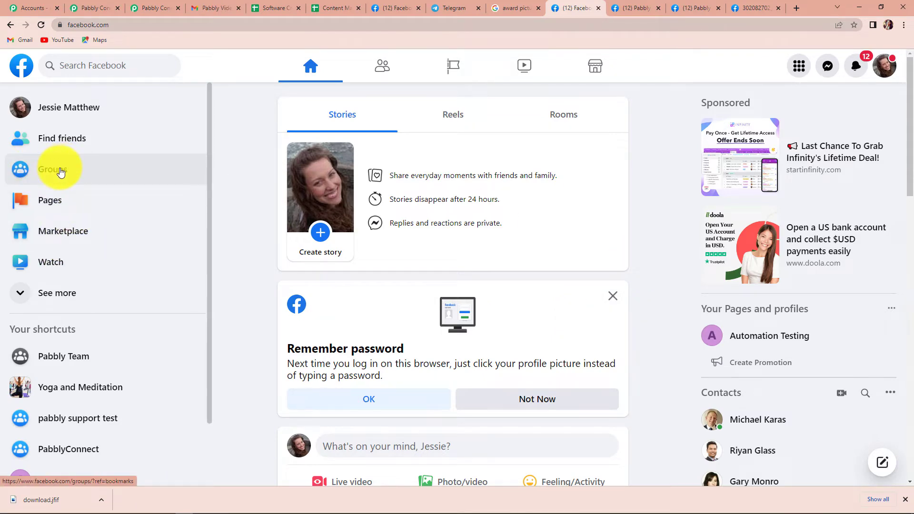
Step: Review the managed groups in Facebook's Groups feed, then return to the Pabbly Connect tab
left_click(55, 170)
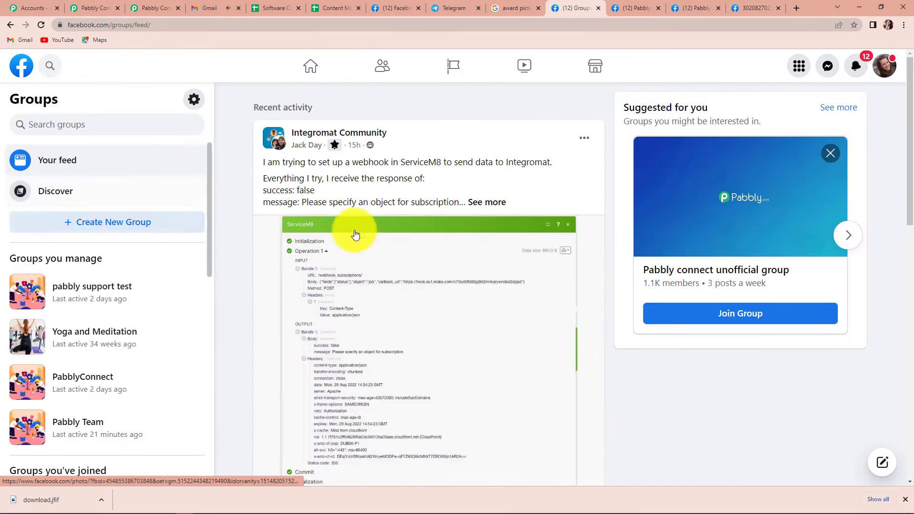
scroll(91, 321, "down", 3)
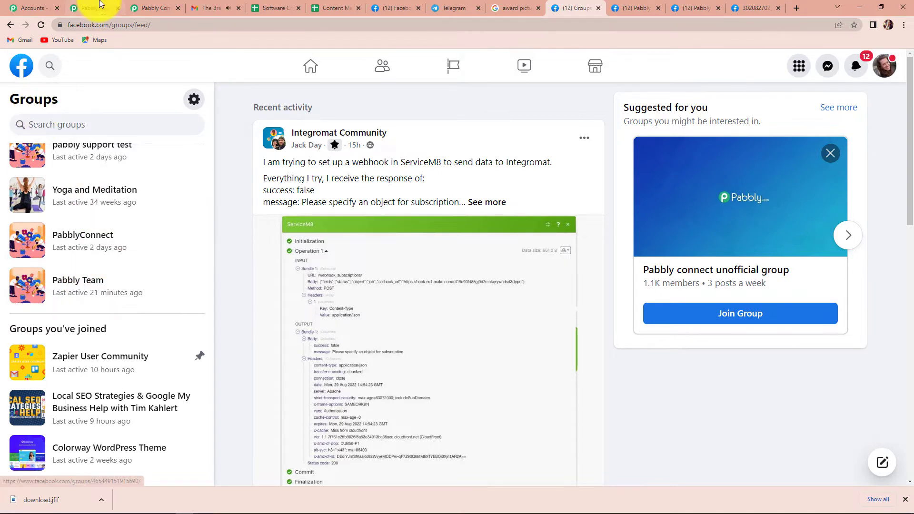
left_click(97, 6)
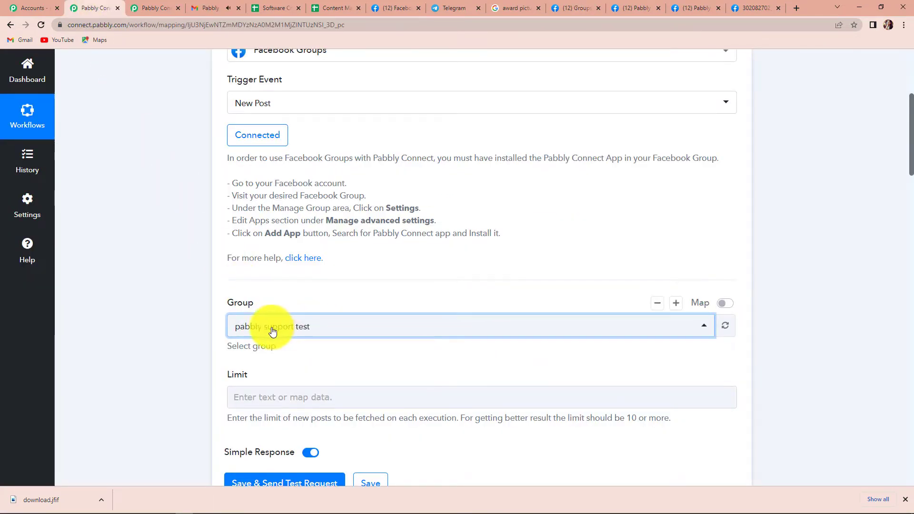
Step: Set the trigger Group to Pabbly Team and the post Limit to 1
left_click(314, 336)
left_click(263, 252)
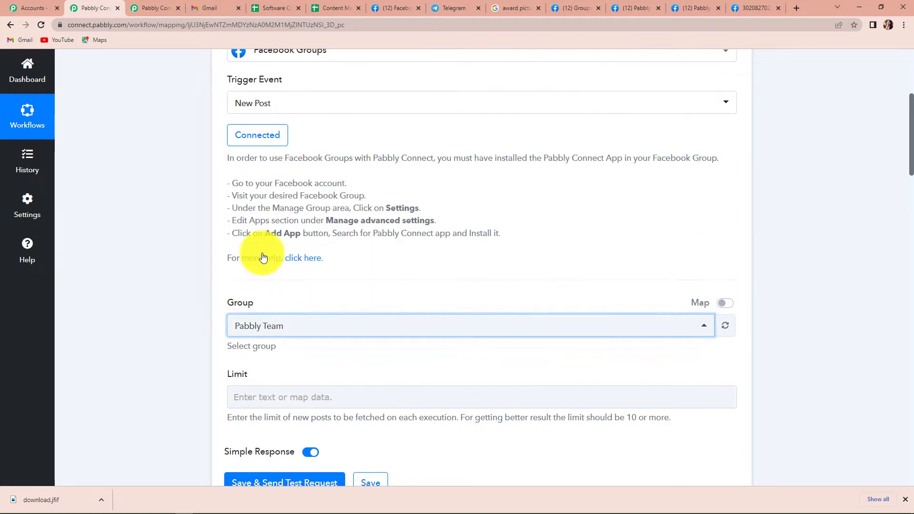
scroll(161, 361, "down", 1)
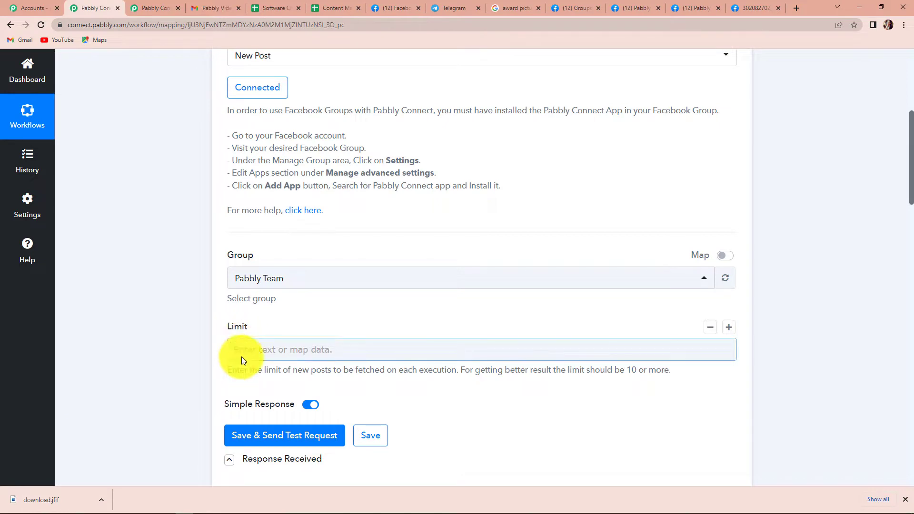
left_click(241, 356)
type("1")
left_click(455, 447)
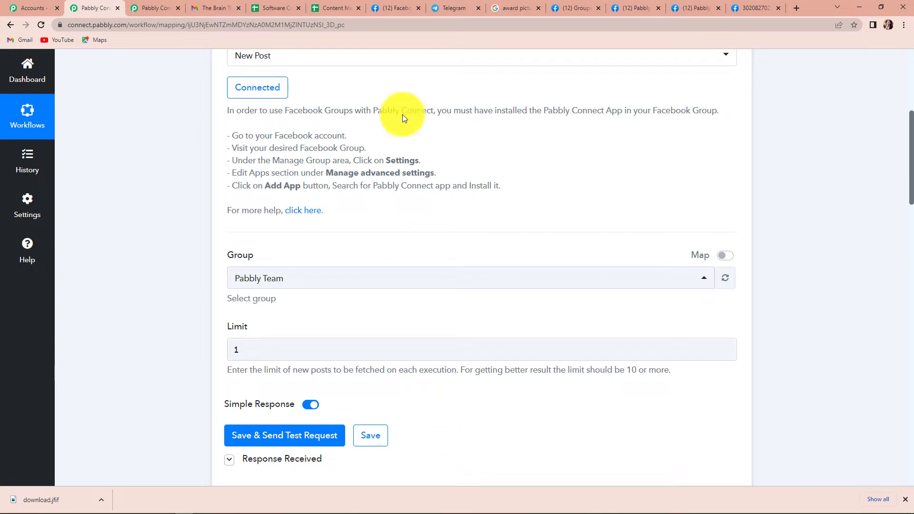
left_click(574, 8)
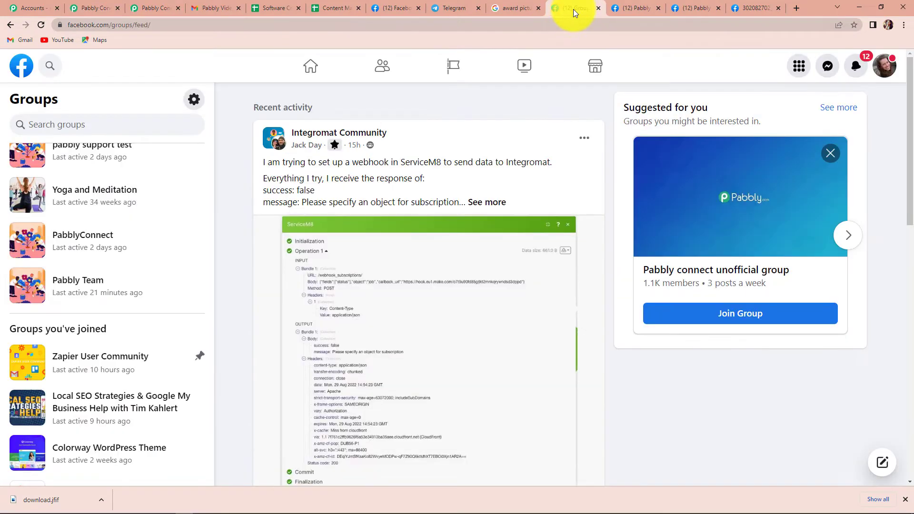
Step: Publish 'Pabbly Connect receives an award.' with the award image in the Pabbly Team group
left_click(73, 283)
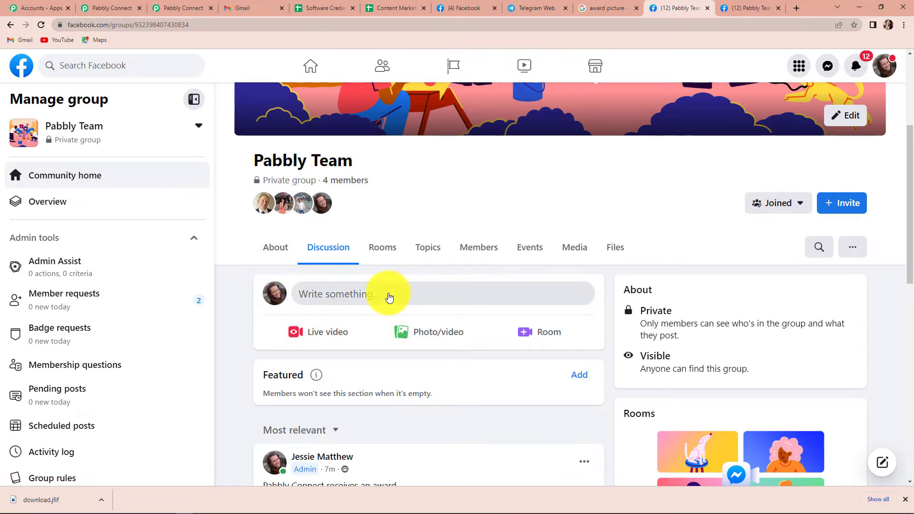
left_click(315, 298)
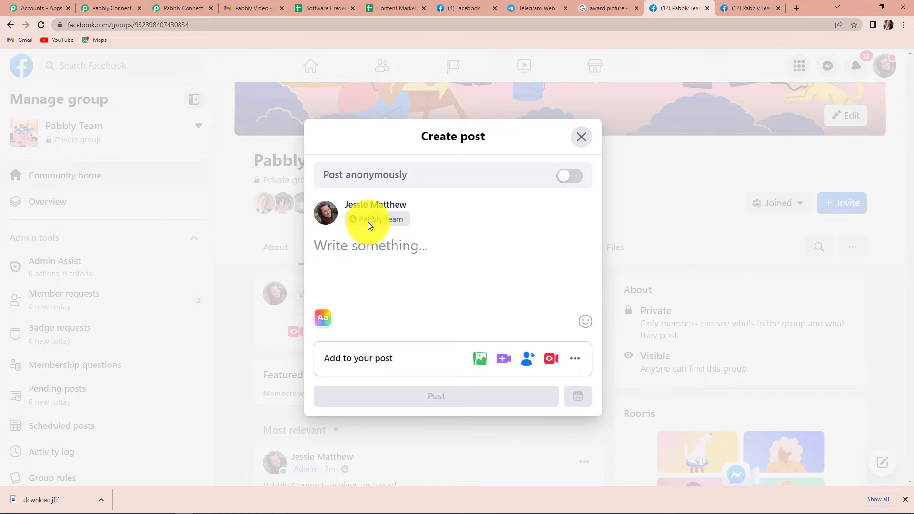
type("Pab")
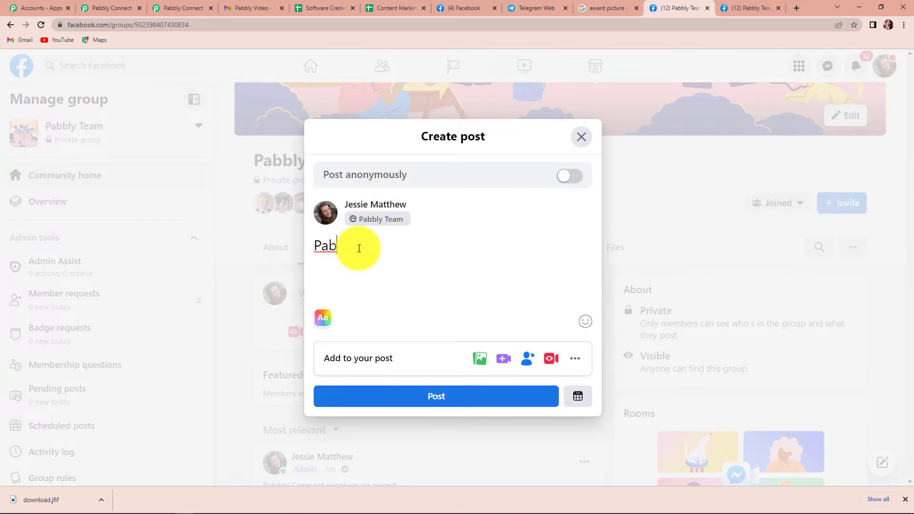
type("bly Connect receives an award.")
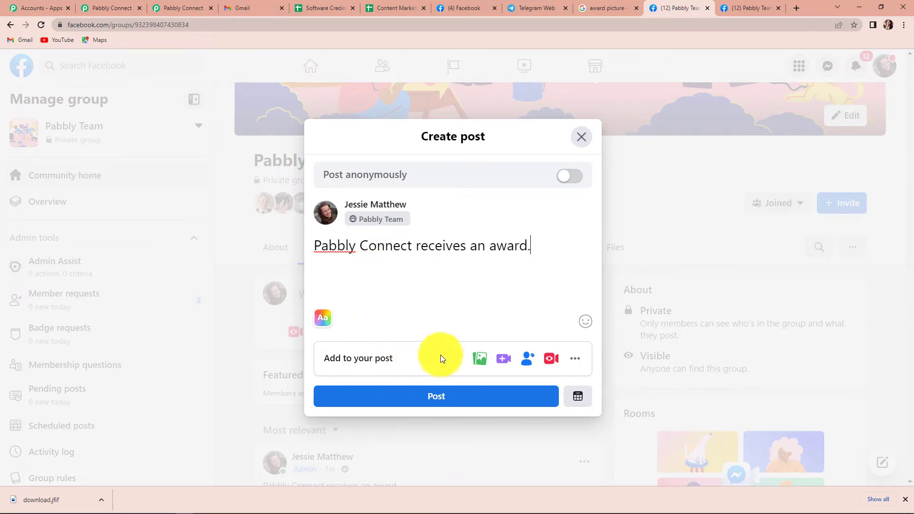
left_click(482, 361)
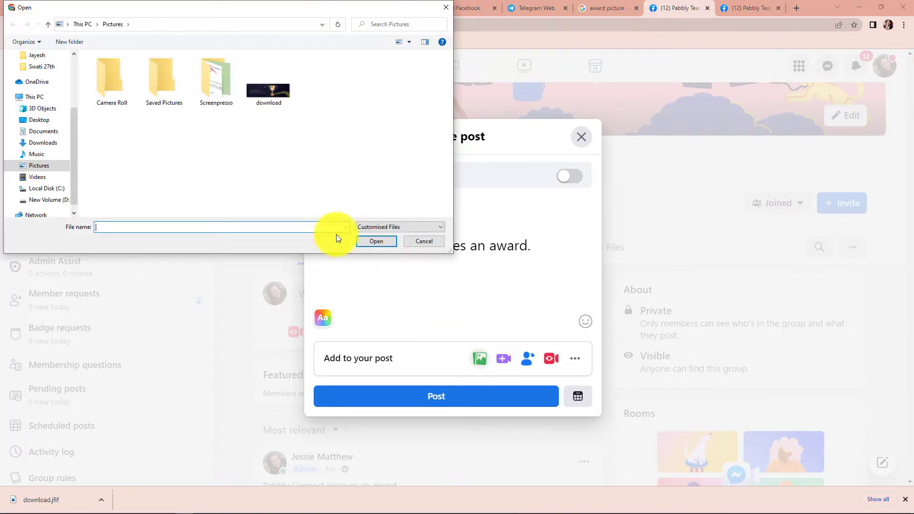
left_click(265, 91)
left_click(373, 241)
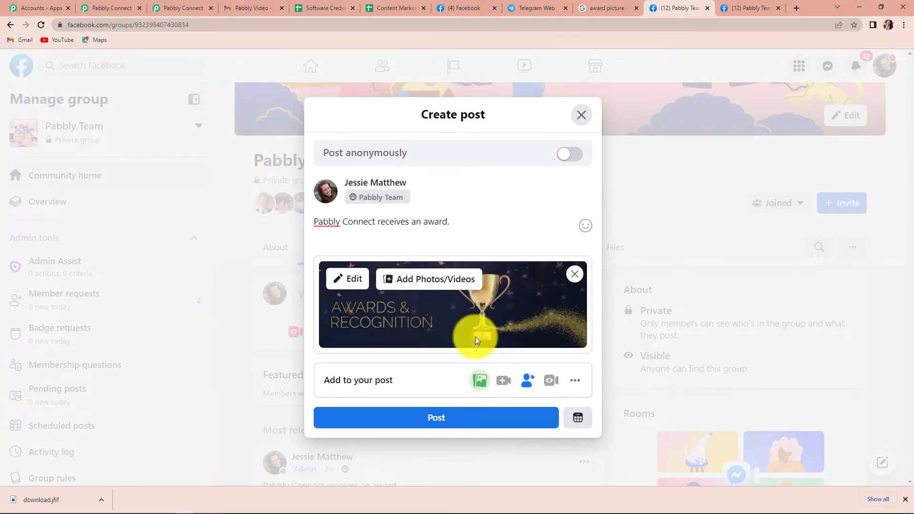
left_click(421, 419)
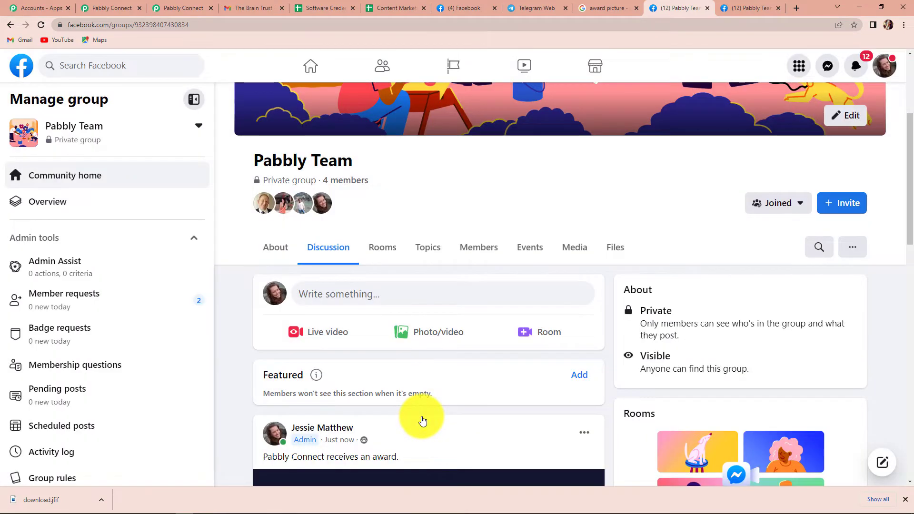
scroll(422, 419, "down", 3)
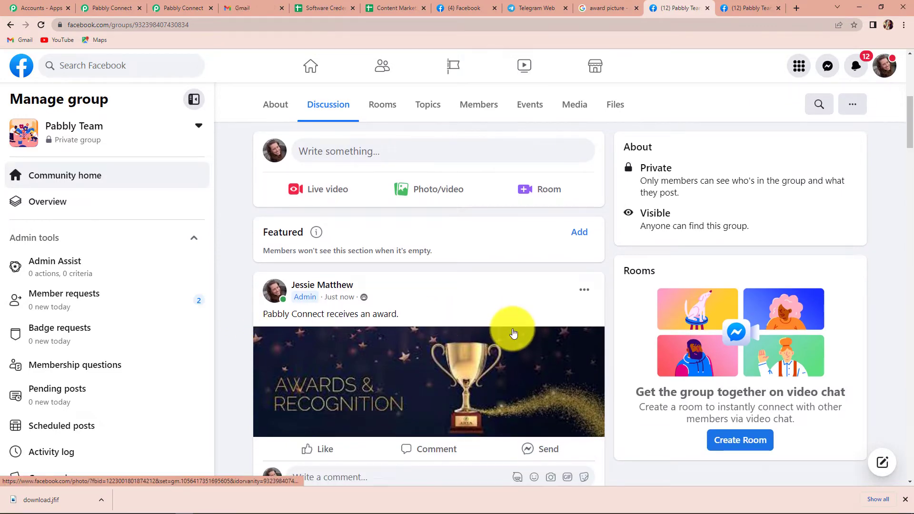
left_click(110, 8)
scroll(371, 390, "down", 1)
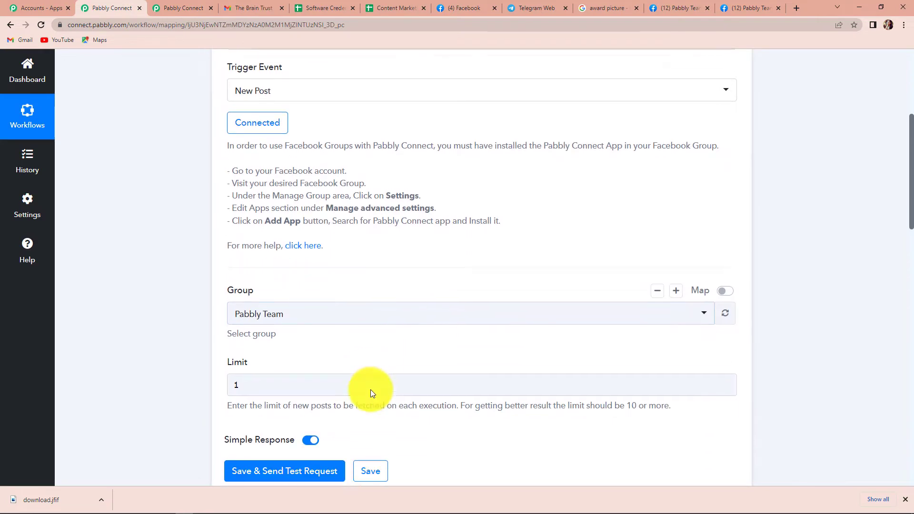
Step: Save the trigger and send a test request, then review the award post's response fields
left_click(295, 467)
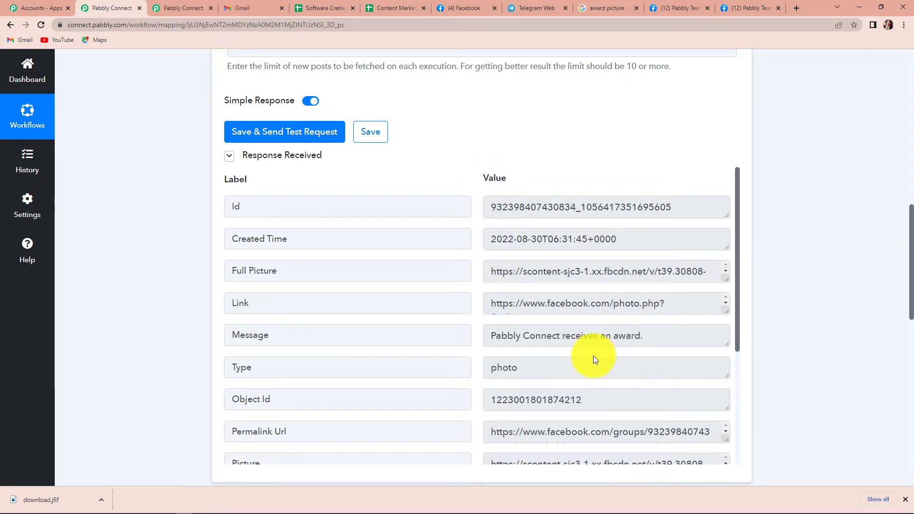
scroll(593, 358, "down", 4)
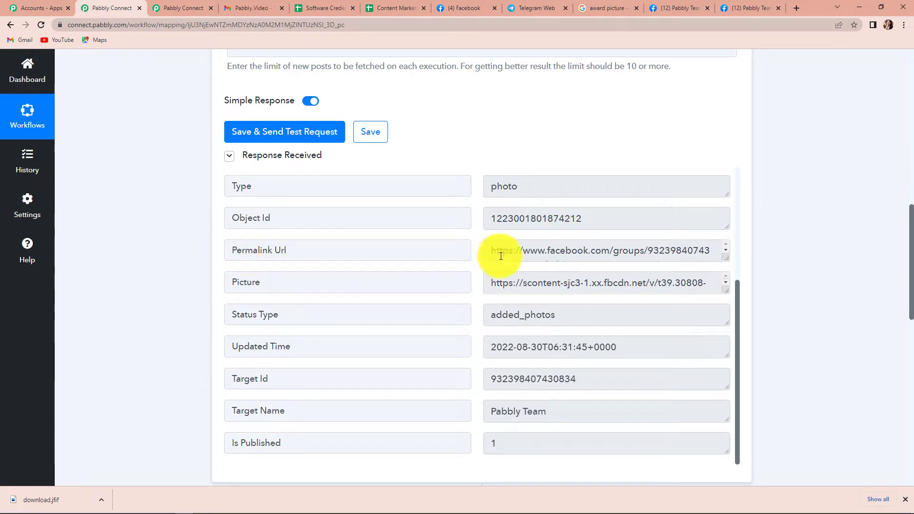
left_click_drag(496, 253, 642, 251)
Step: Copy the Permalink Url and load it in a new tab to view the award post
right_click(643, 251)
left_click(657, 259)
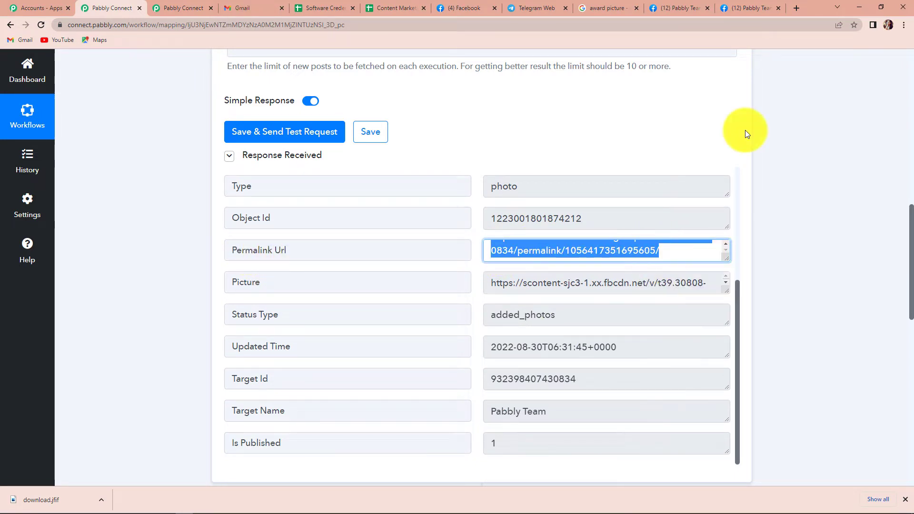
left_click(797, 8)
left_click(734, 22)
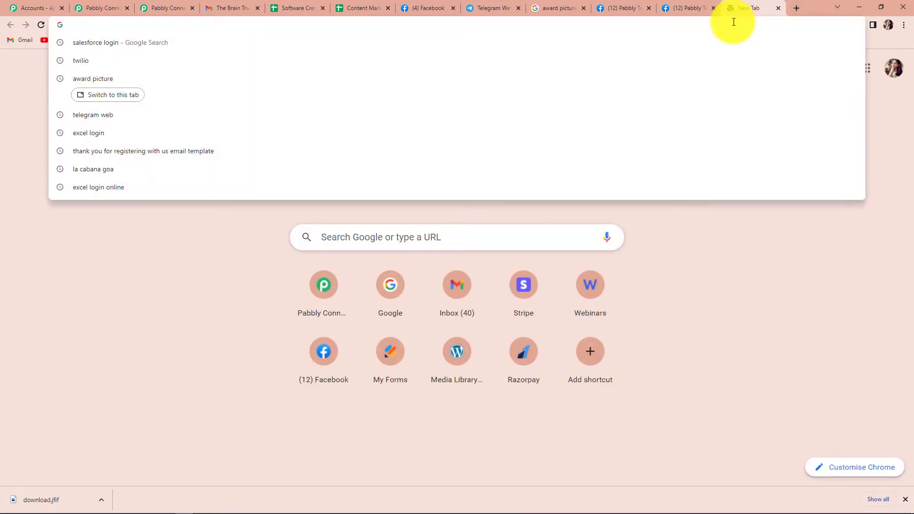
key("ctrl+v")
key("Return")
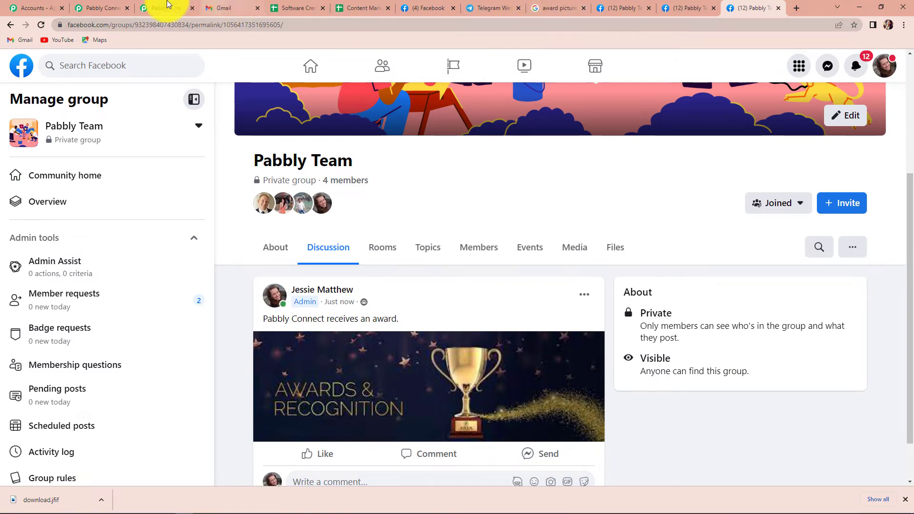
left_click(105, 8)
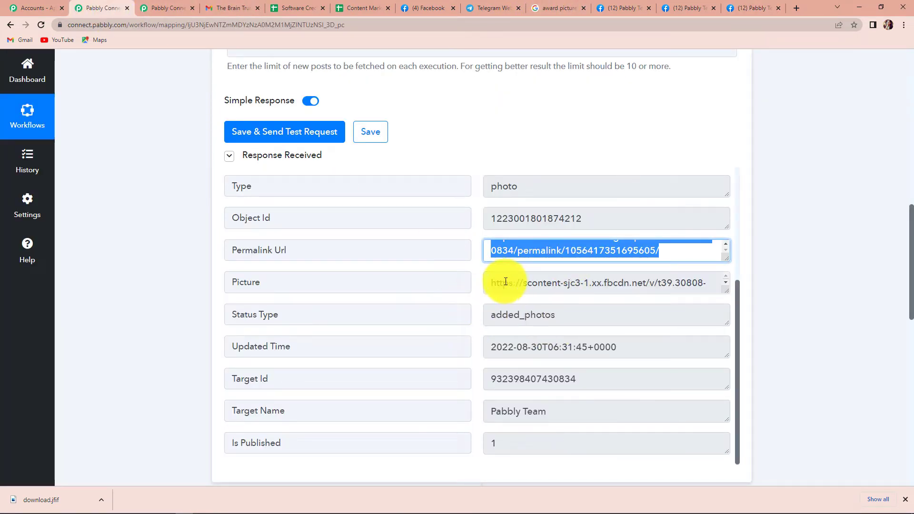
Step: Copy the Picture URL and load it in another tab to view the award image
left_click_drag(492, 280, 789, 287)
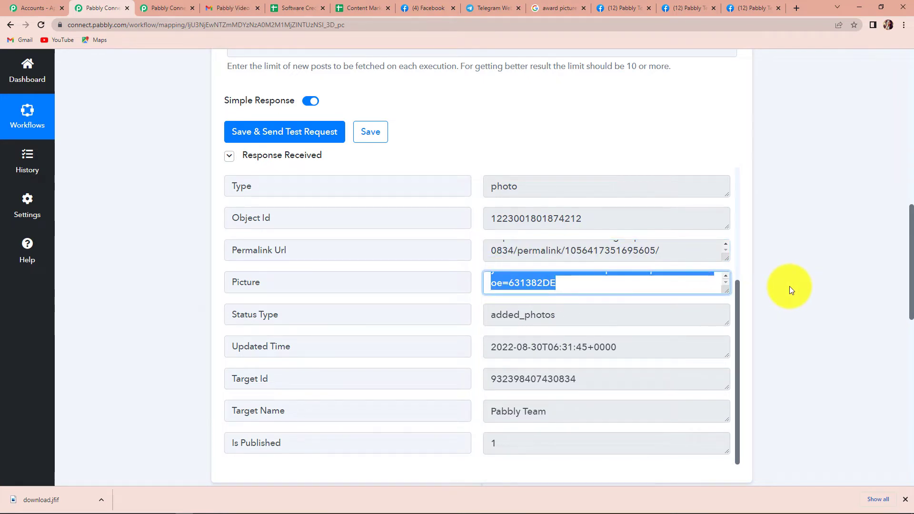
right_click(521, 276)
left_click(533, 287)
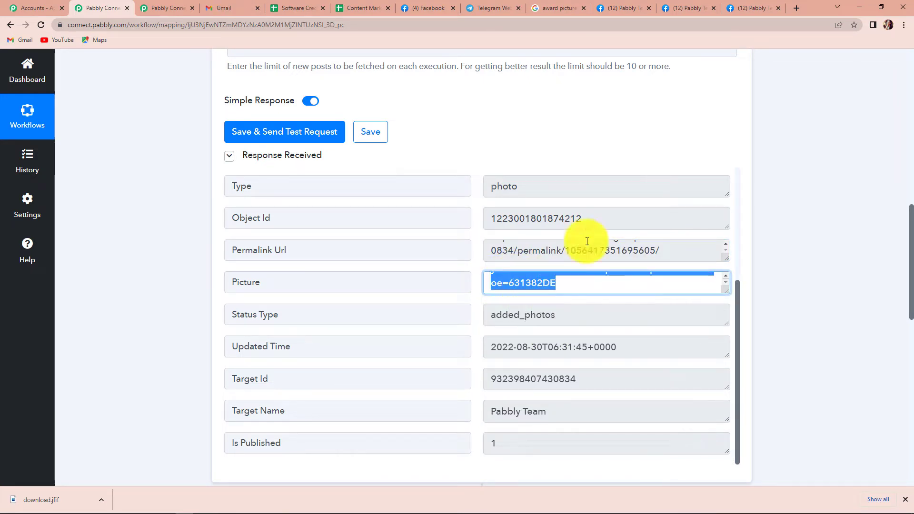
left_click(797, 8)
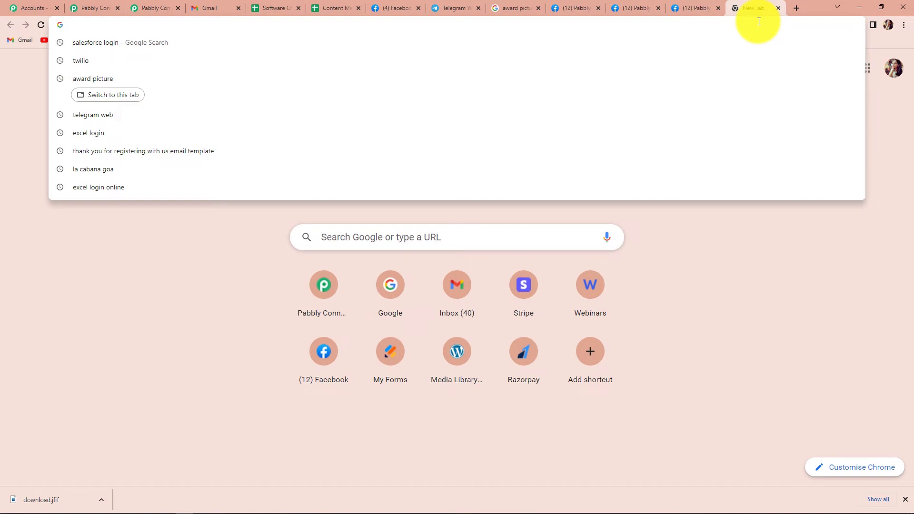
key("ctrl+v")
key("Return")
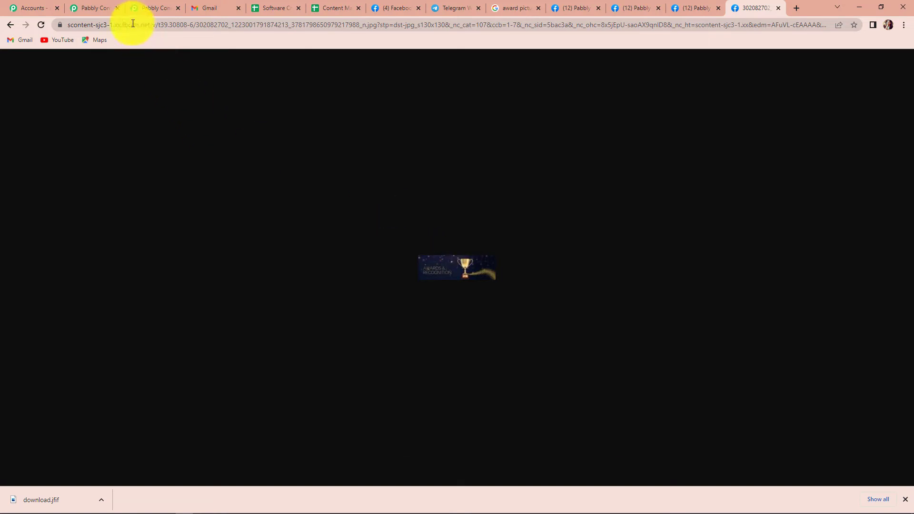
left_click(95, 8)
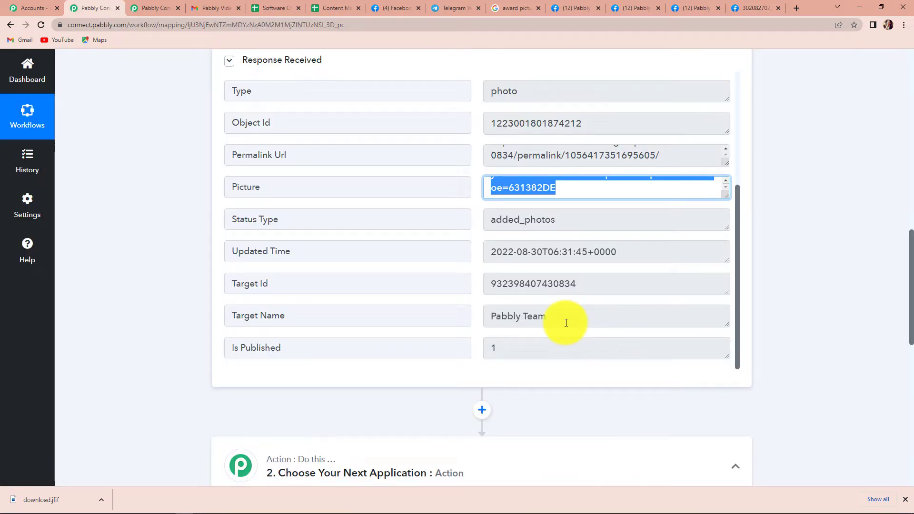
Step: Set the action to Telegram Bot with the Send a Text Message or a Reply (HTML) event
scroll(833, 227, "down", 2)
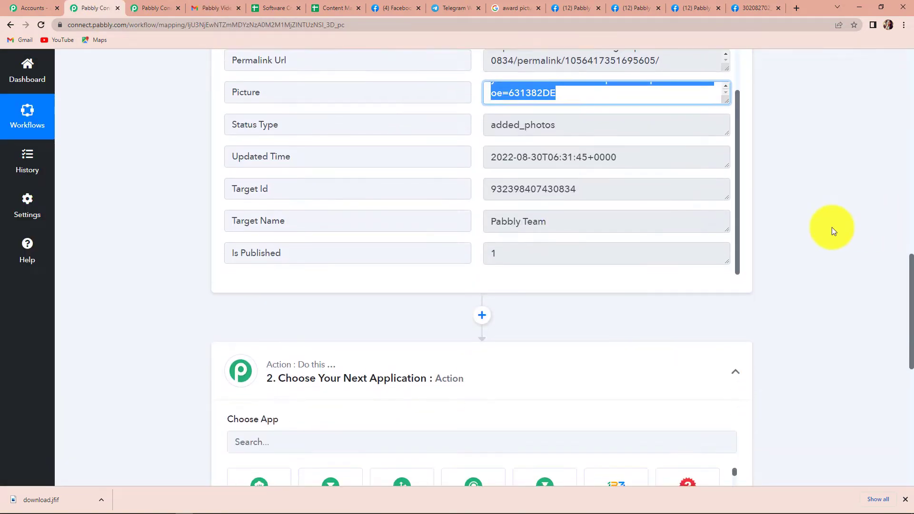
scroll(832, 227, "down", 1)
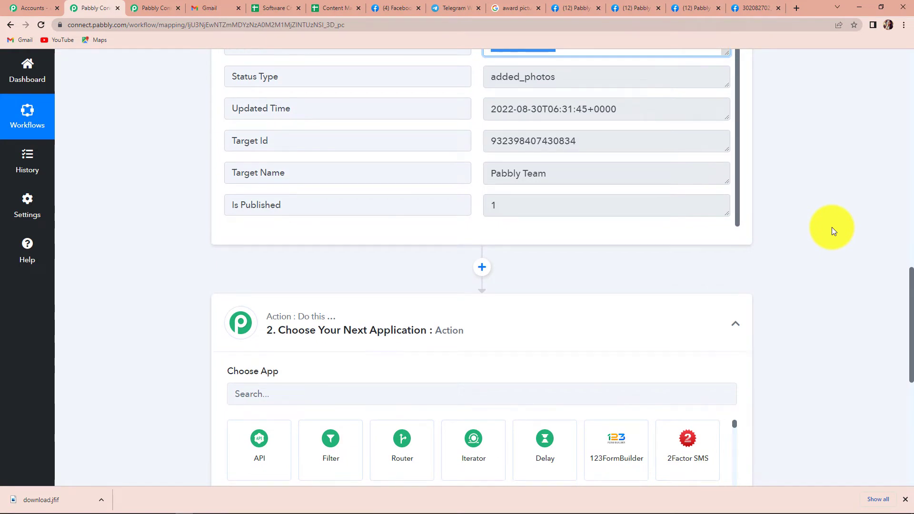
scroll(414, 419, "down", 3)
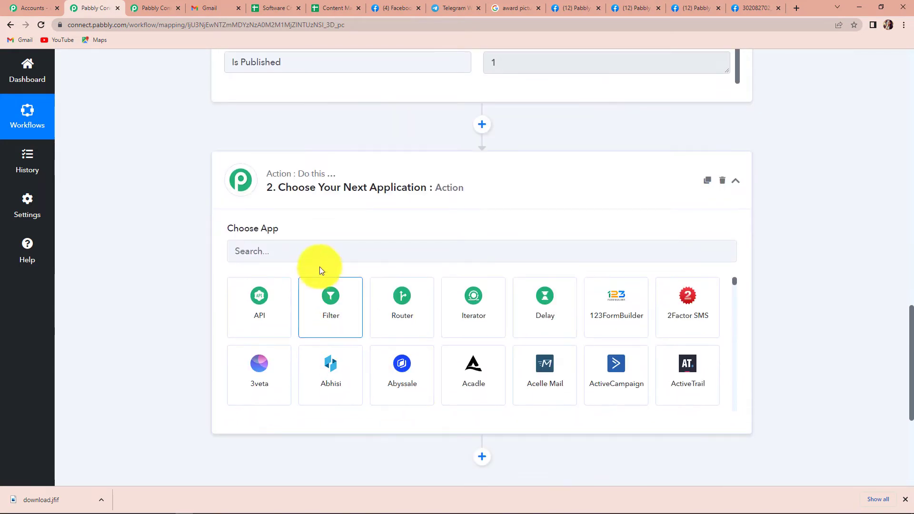
left_click(323, 251)
type("telegram")
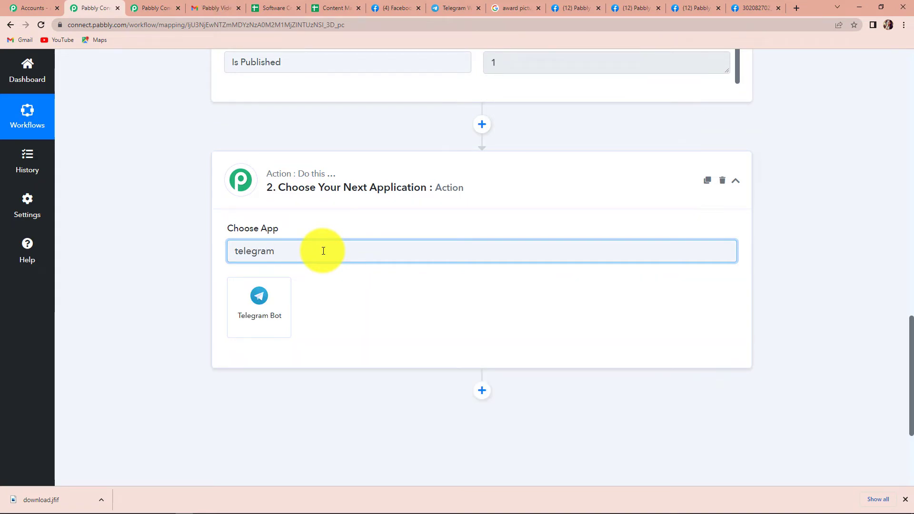
left_click(279, 300)
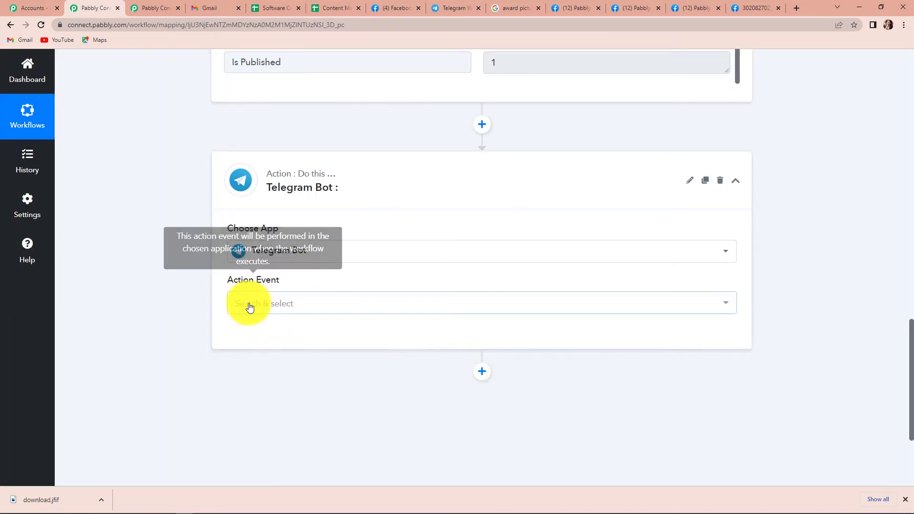
left_click(249, 307)
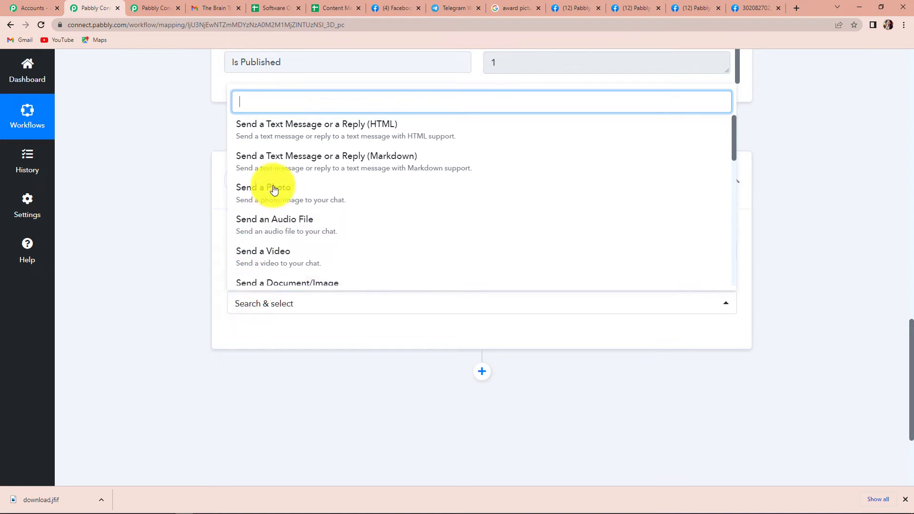
left_click(275, 135)
Step: Start a new Telegram Bot connection and open the BotFather chat in Telegram Web
left_click(243, 341)
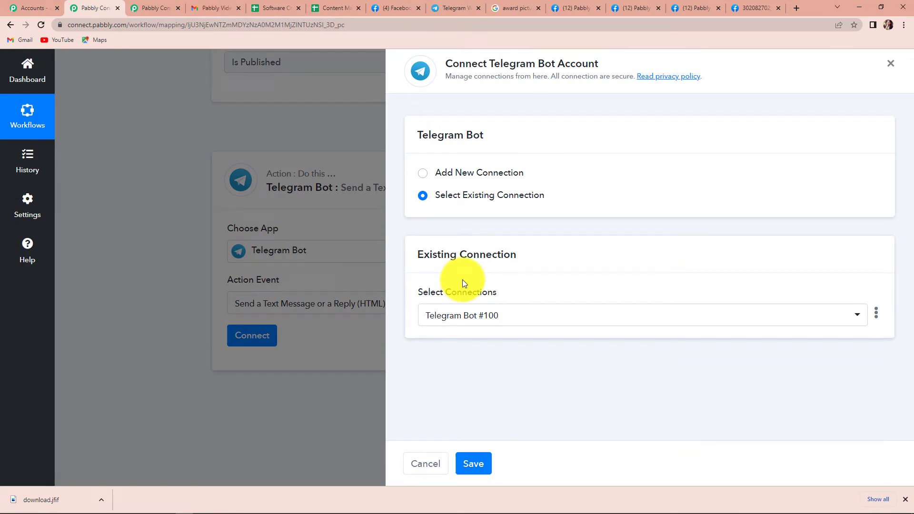
left_click(423, 174)
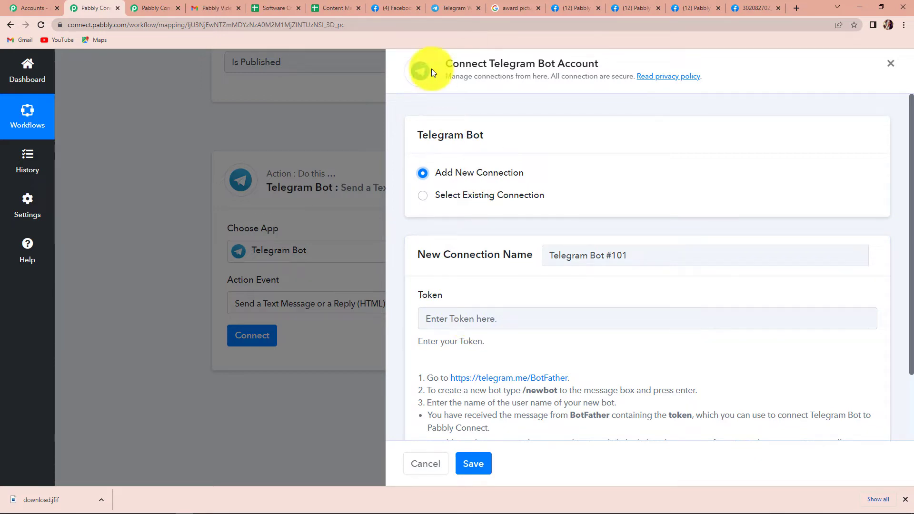
left_click(455, 8)
left_click(79, 238)
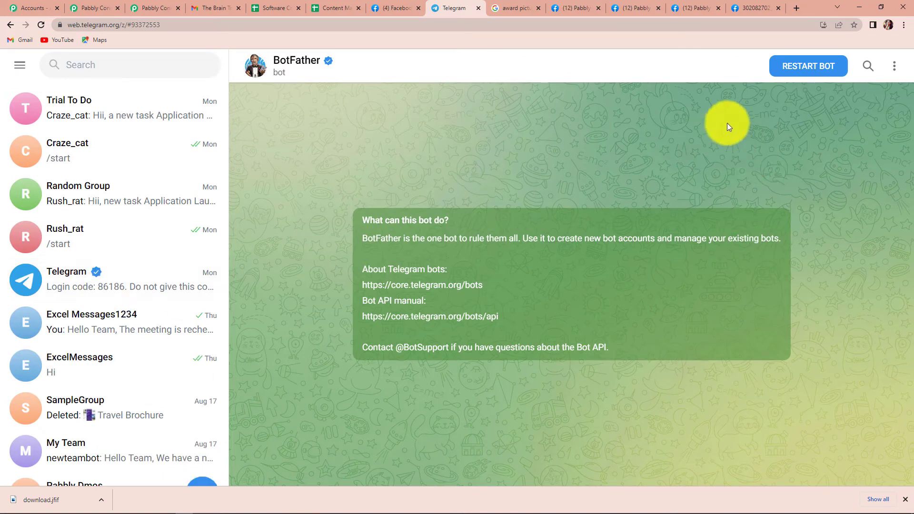
Step: Create a new bot named FacebookGroup with username Facebook1234_bot through BotFather's /newbot
left_click(809, 67)
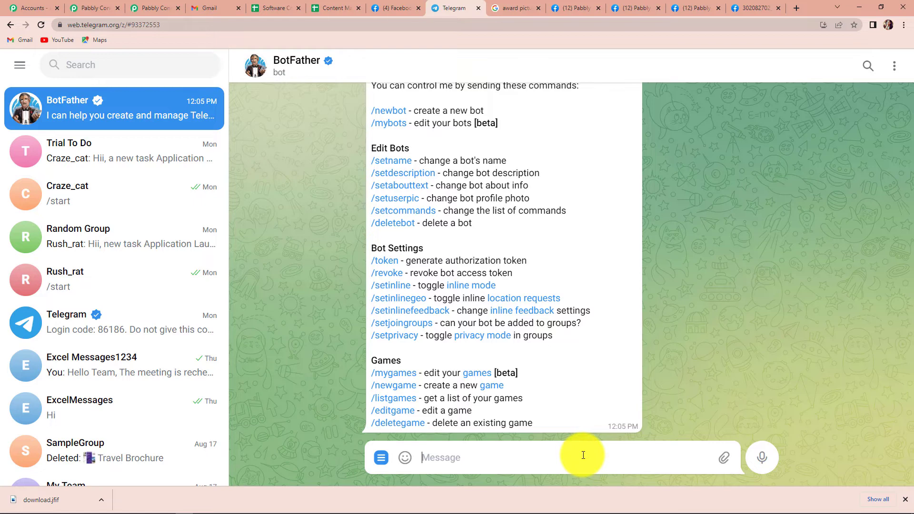
type("/n")
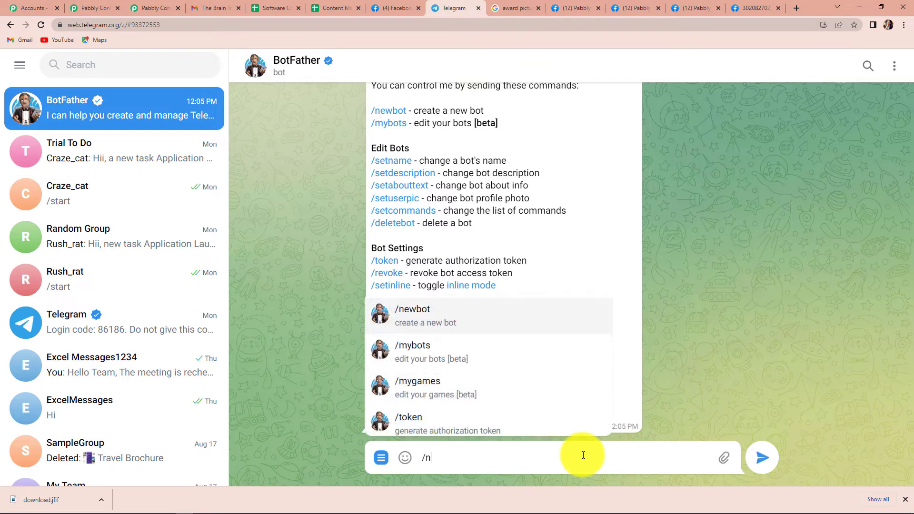
type("ewbot")
key("Return")
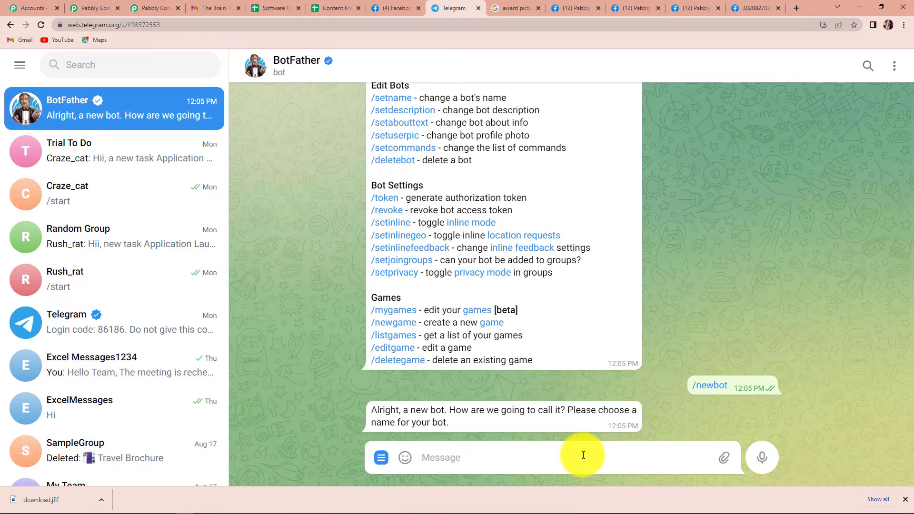
type("FacebookGroup")
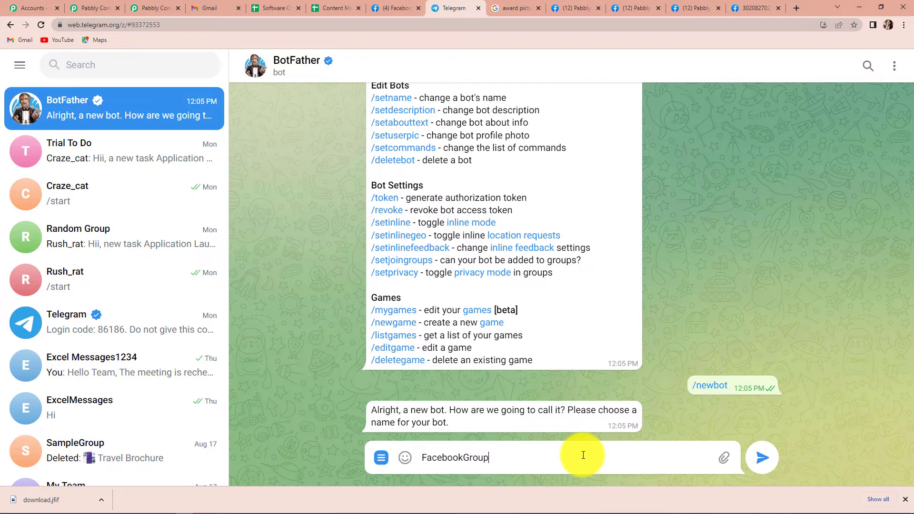
key("Return")
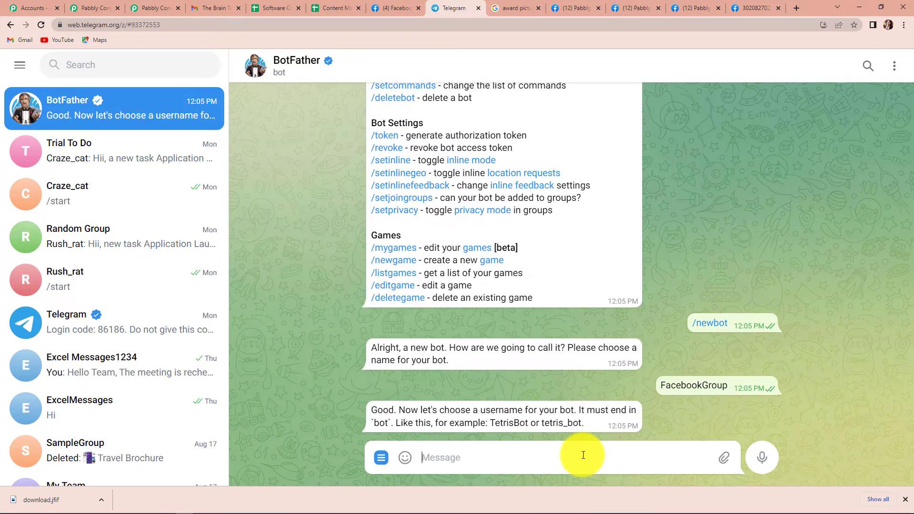
type("Facebook1234_bot")
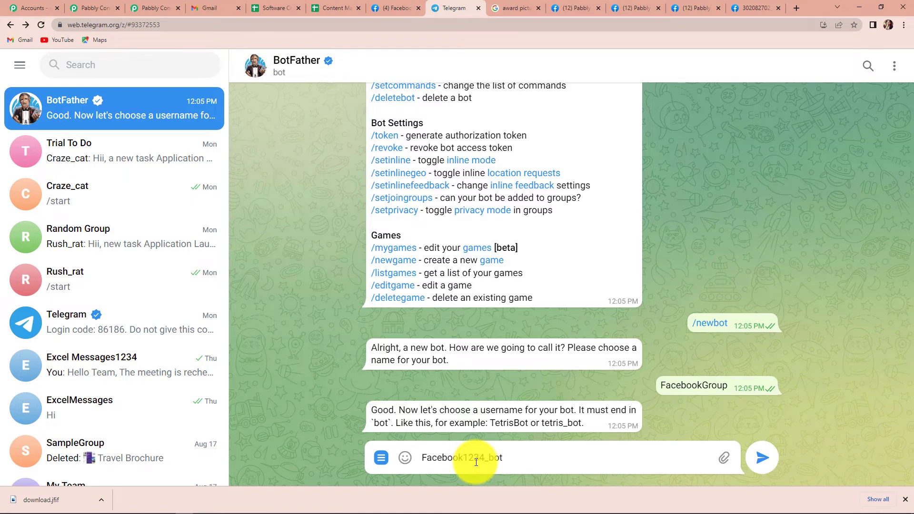
key("Return")
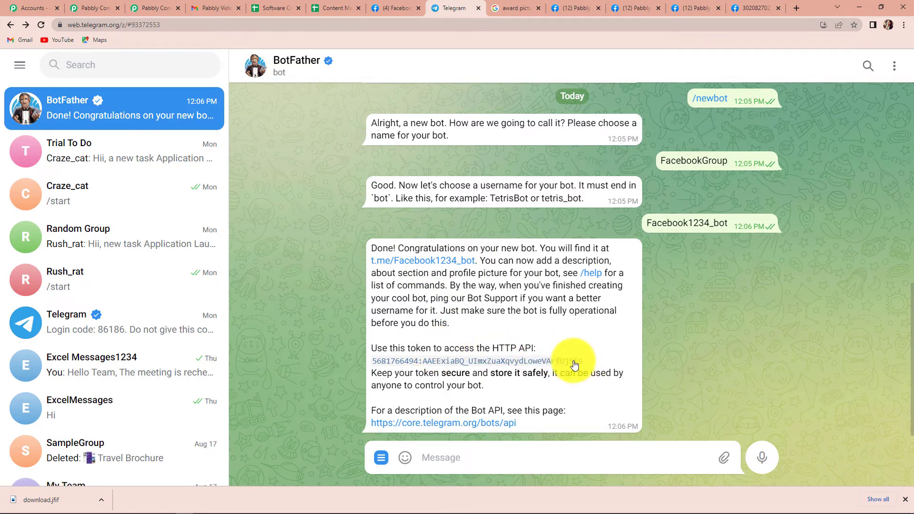
Step: Select the new bot's HTTP API token in BotFather's reply and copy it
left_click_drag(582, 362, 444, 369)
left_click_drag(584, 362, 378, 368)
right_click(377, 368)
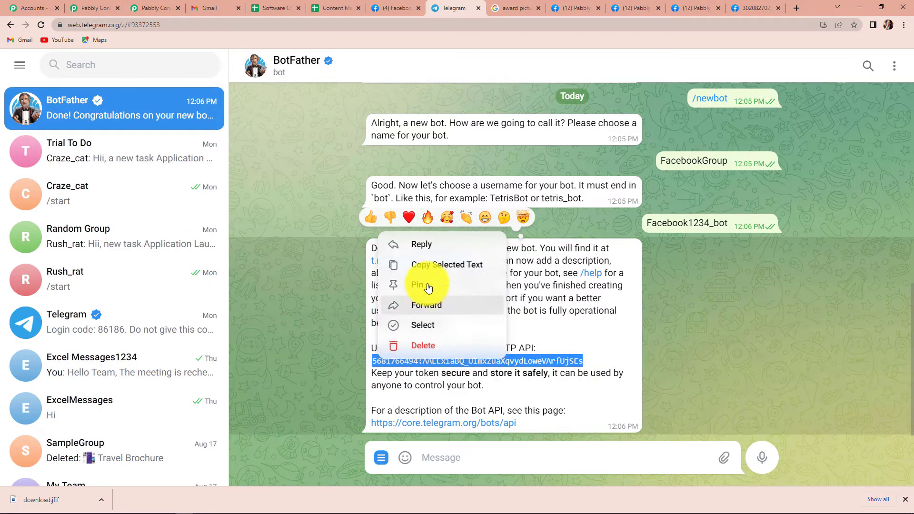
left_click(424, 263)
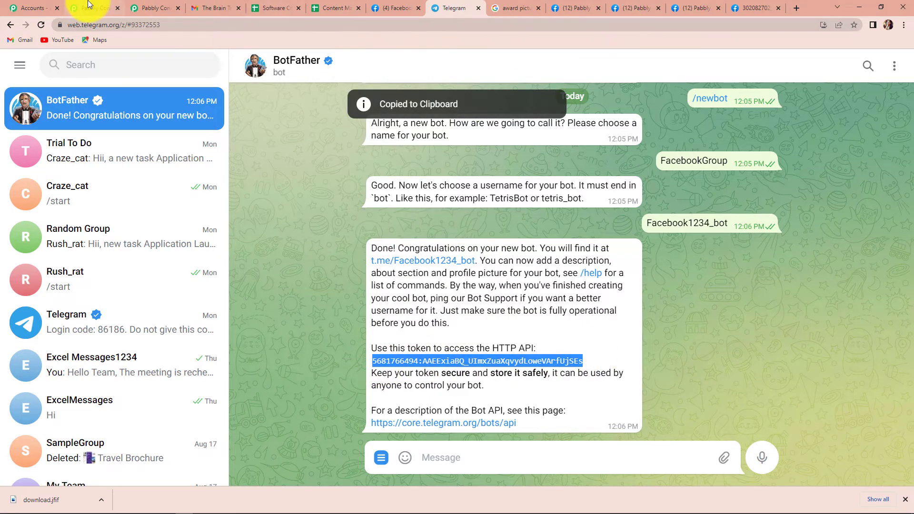
left_click(97, 7)
Step: Paste the bot token into the Telegram Bot connection and save it so it shows Connected
left_click(454, 316)
key("ctrl+v")
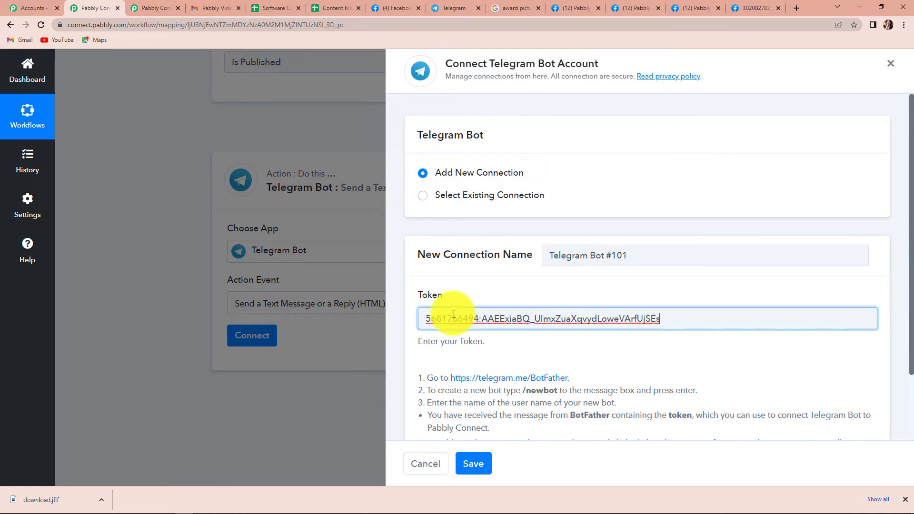
left_click(480, 468)
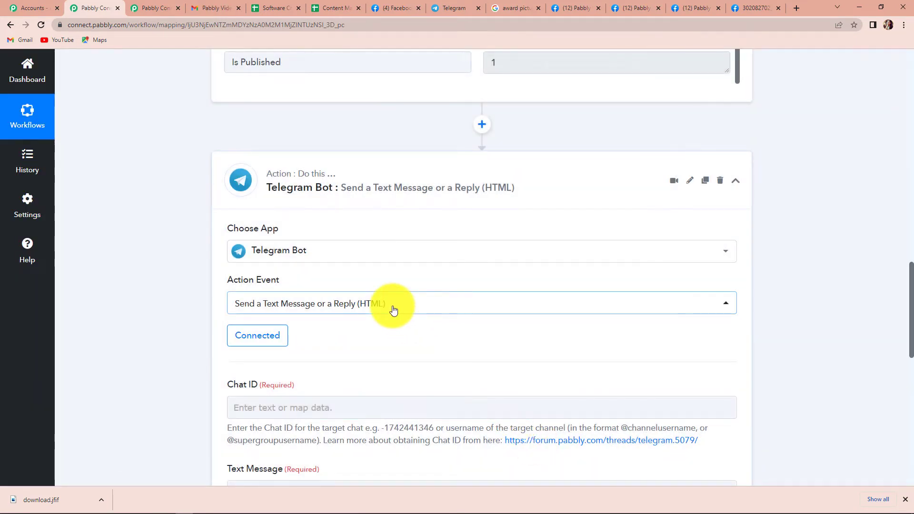
scroll(393, 310, "down", 4)
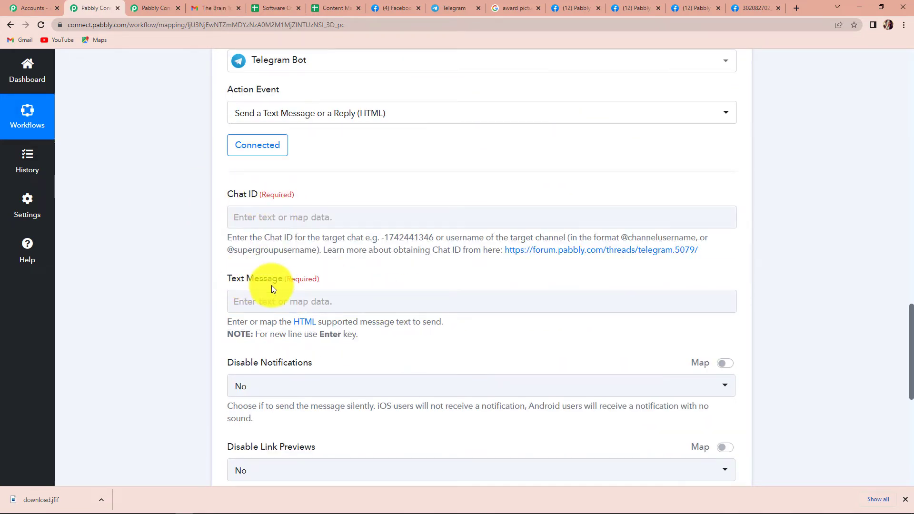
left_click(456, 7)
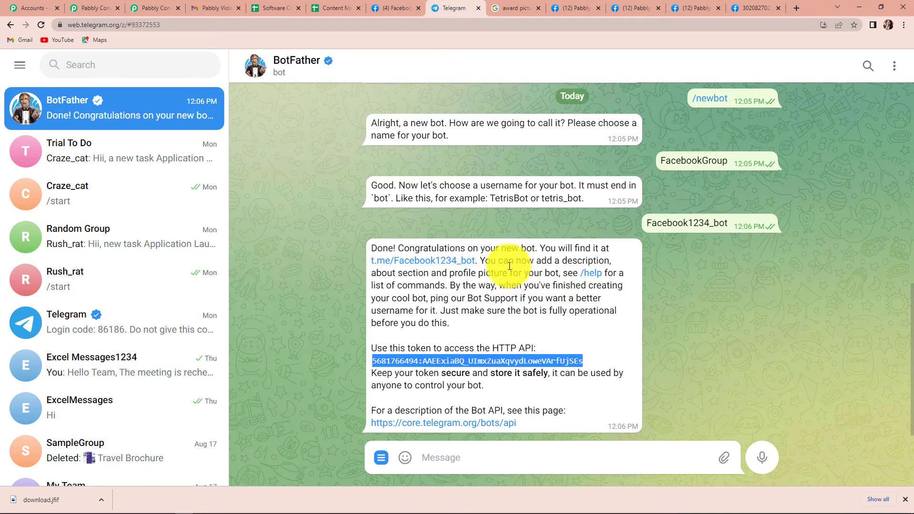
Step: Start the FacebookGroup bot and send it the message 'hi'
left_click(431, 262)
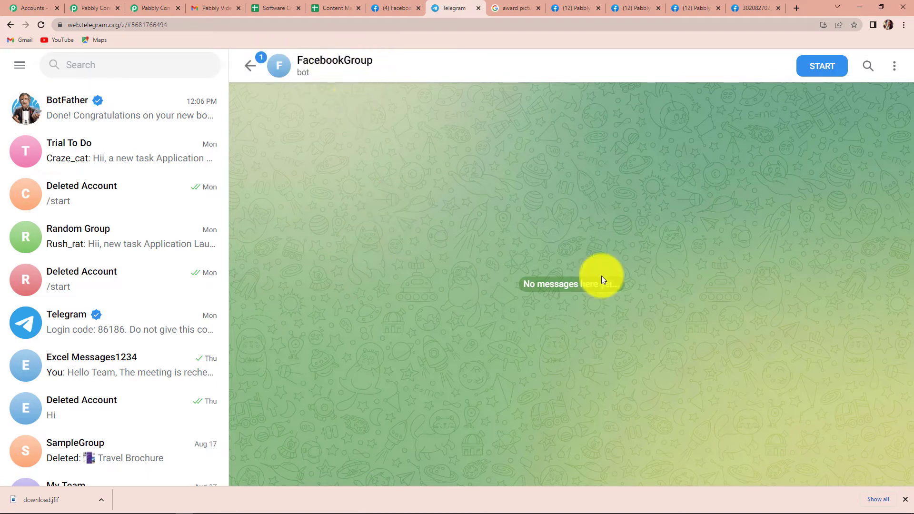
left_click(822, 65)
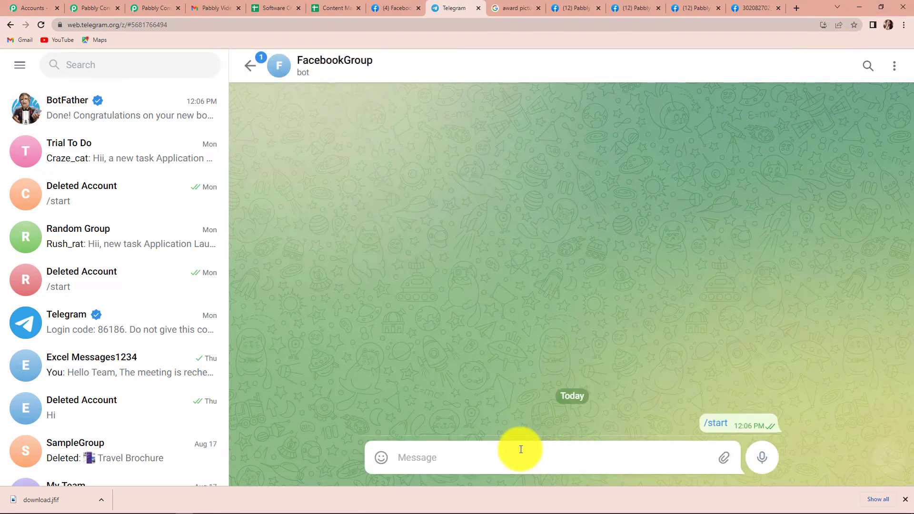
type("hi")
key("Return")
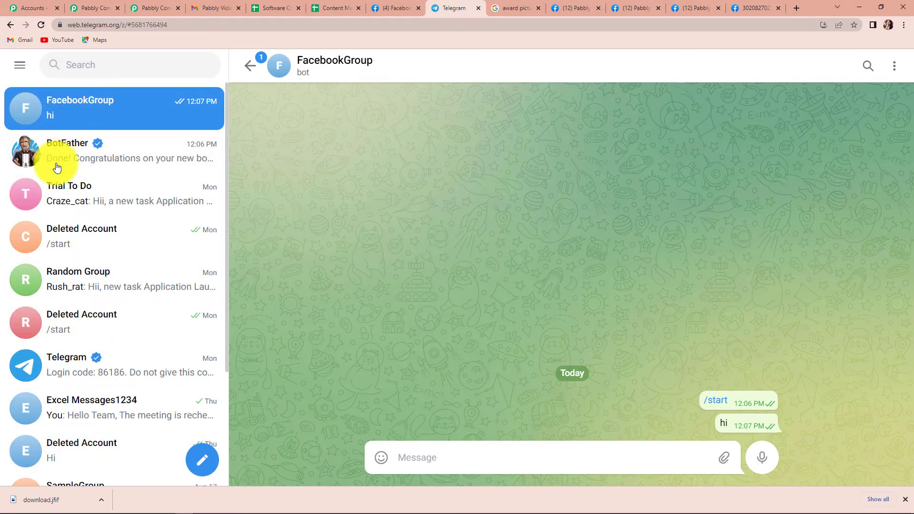
Step: Create a group named 'FaceBook Group New' with two contacts and the FacebookGroup bot
left_click(204, 465)
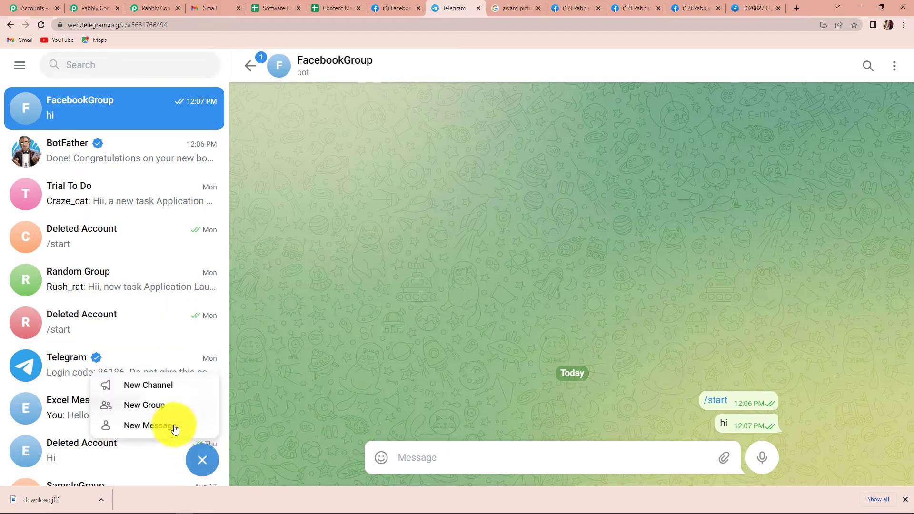
left_click(165, 407)
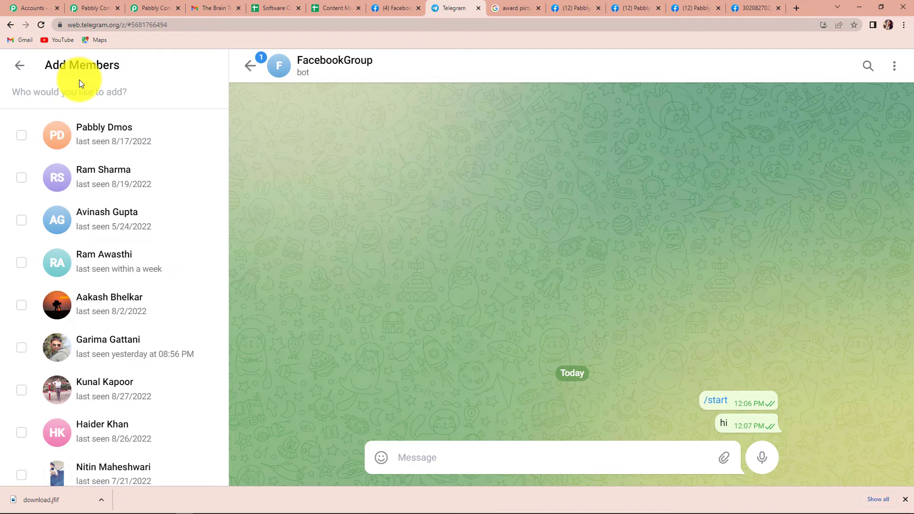
left_click(102, 141)
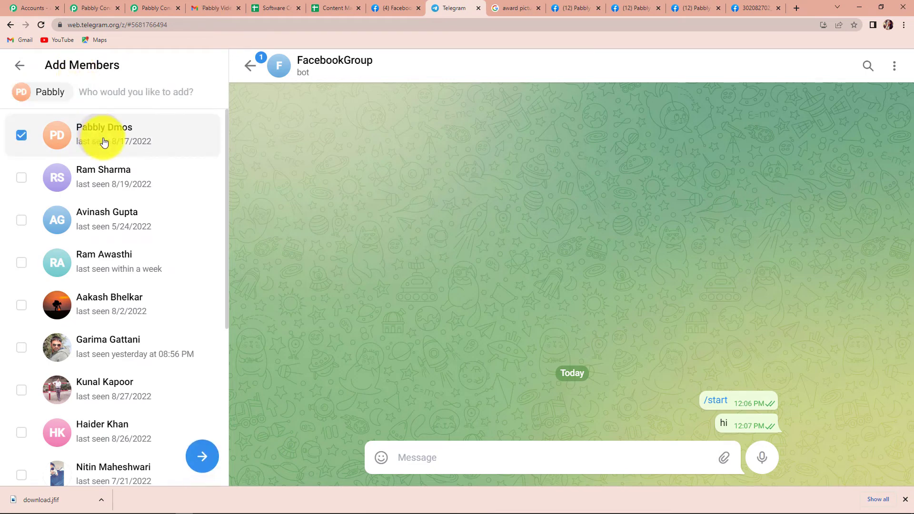
scroll(121, 318, "down", 5)
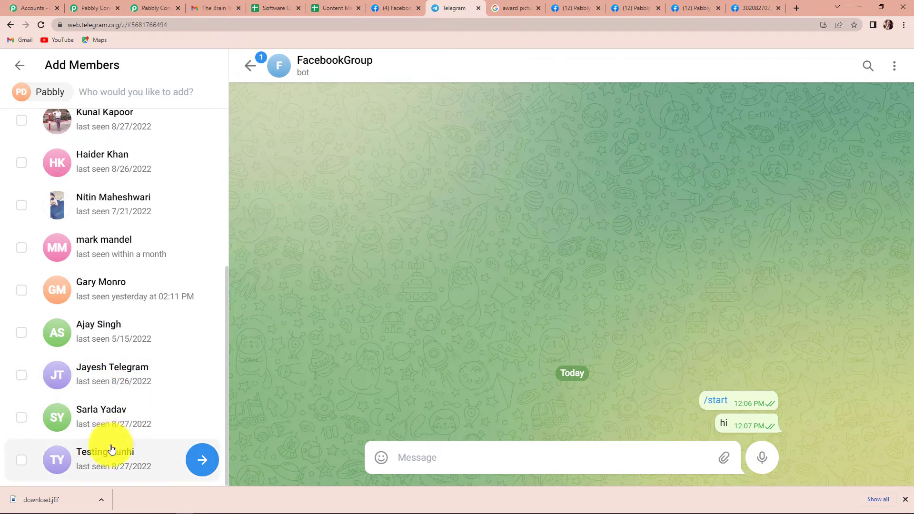
left_click(95, 453)
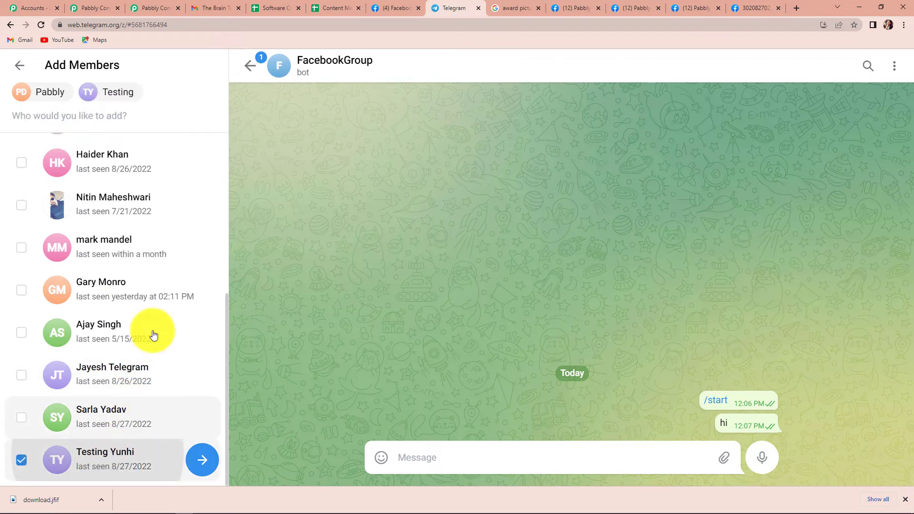
left_click(131, 125)
type("facebook")
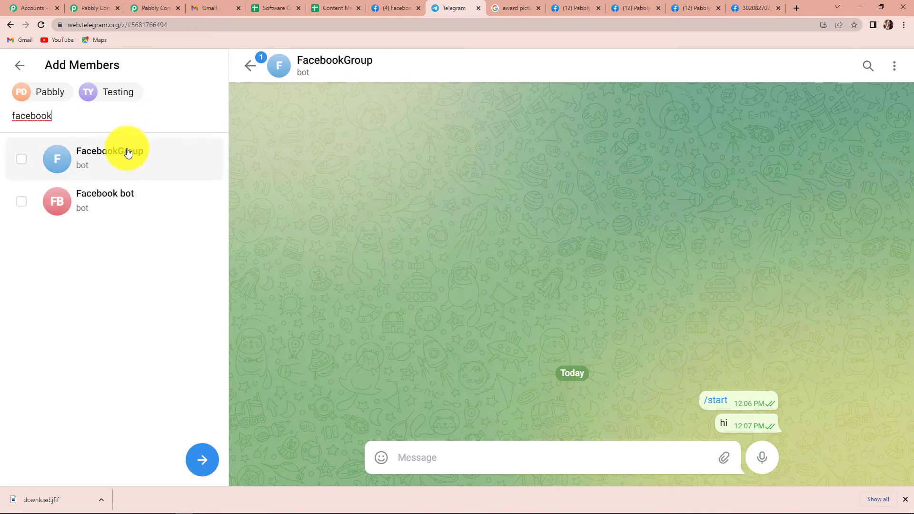
left_click(123, 159)
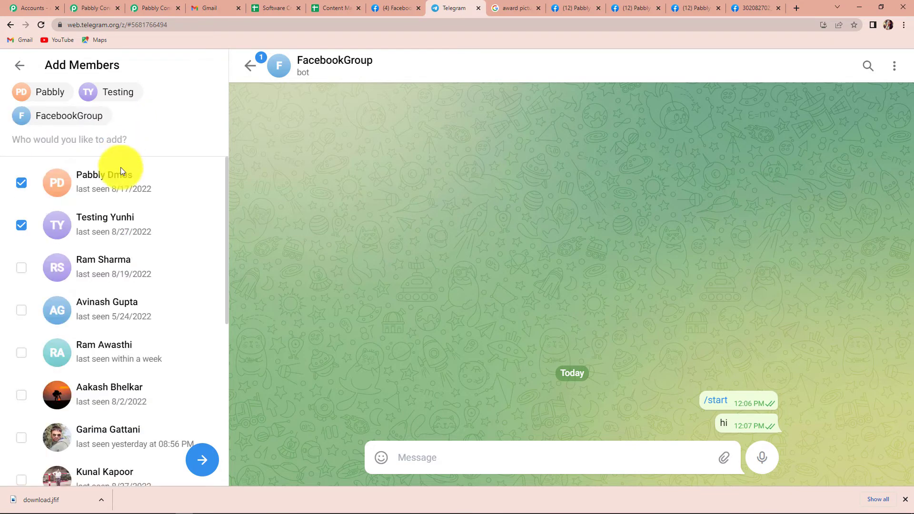
left_click(209, 464)
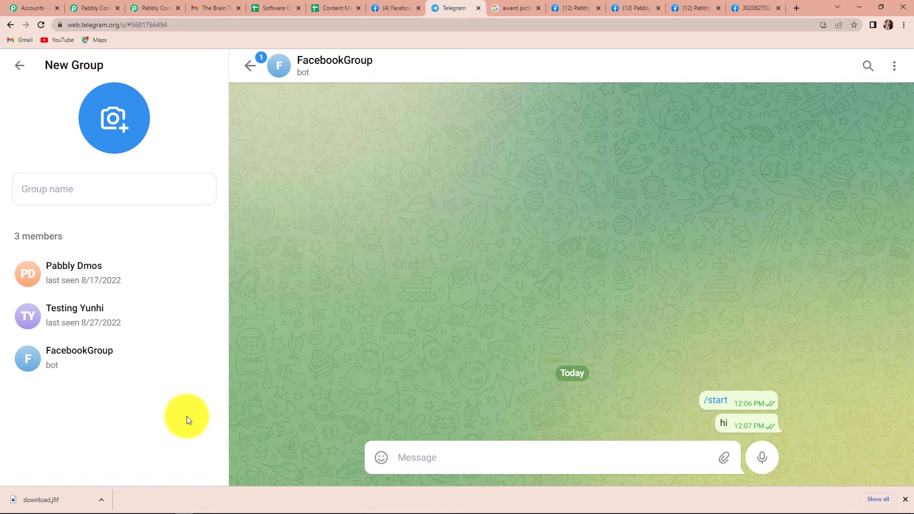
left_click(76, 186)
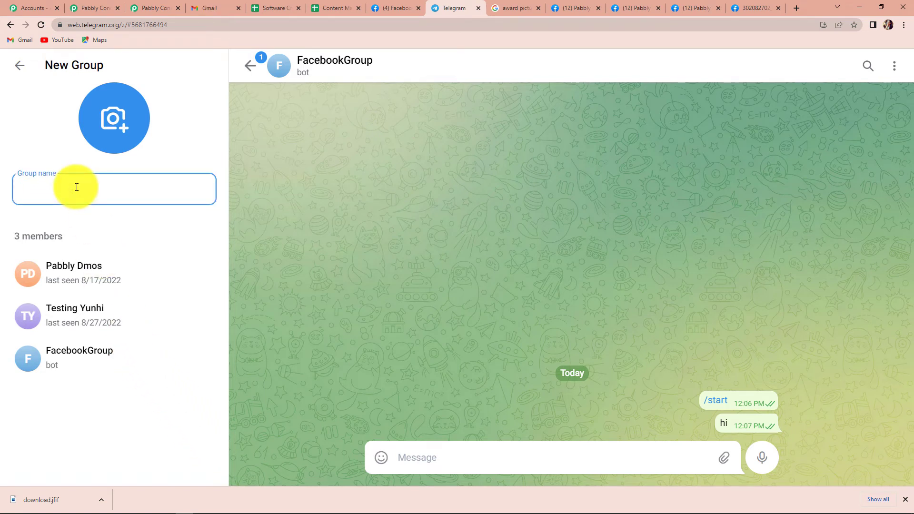
type("FaceBook")
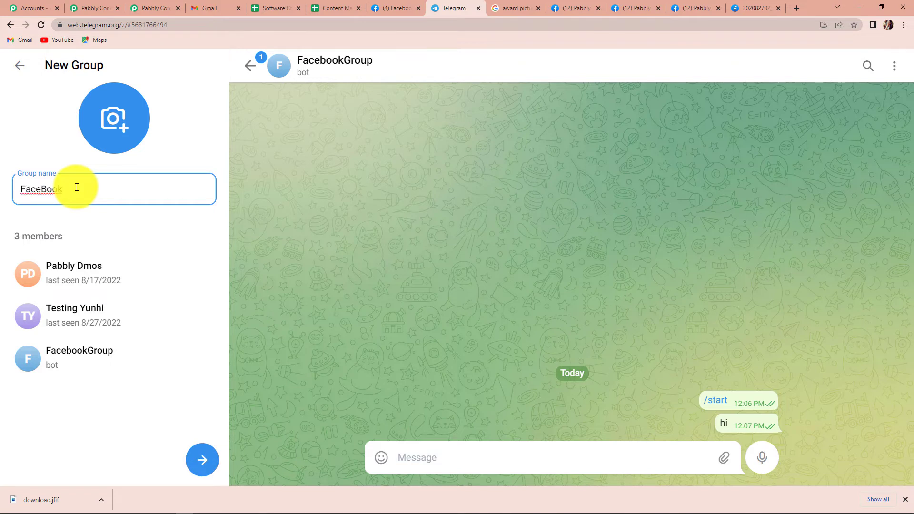
type(" Group New")
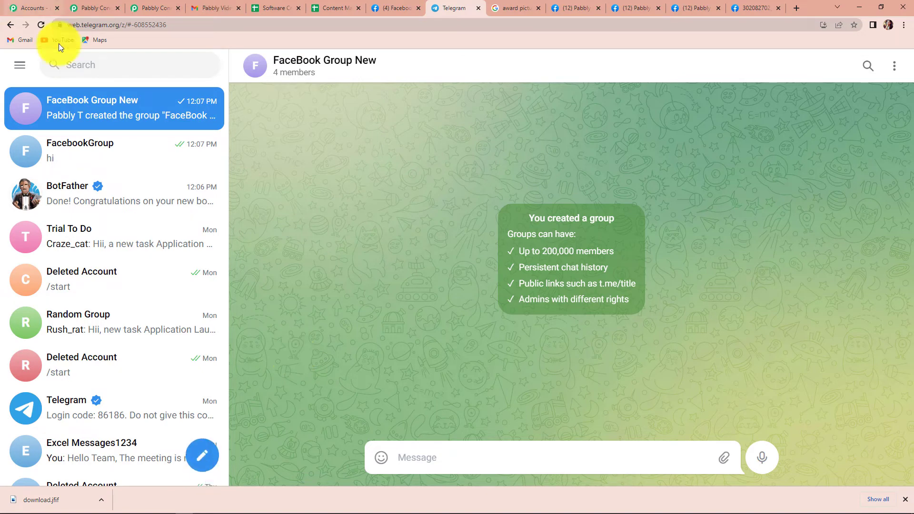
Step: Copy the FaceBook Group New chat's numeric ID from the Telegram web address
left_click(303, 60)
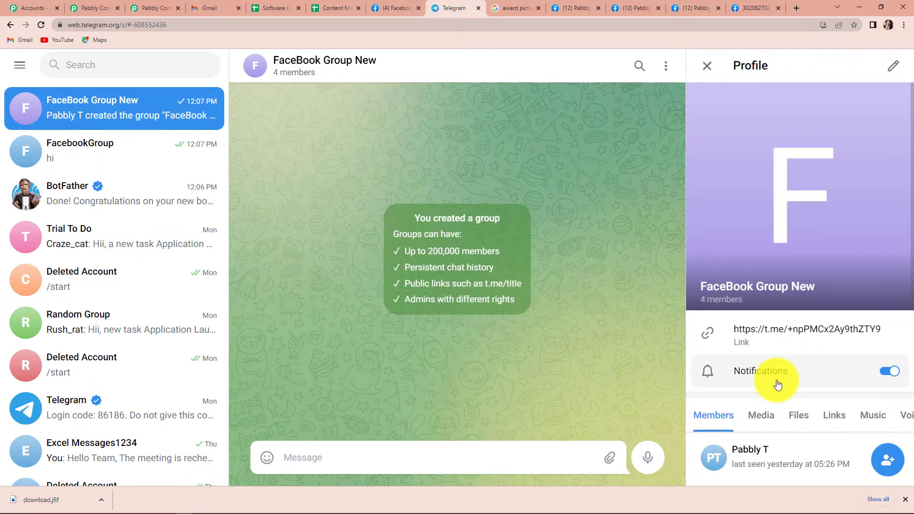
scroll(776, 381, "down", 5)
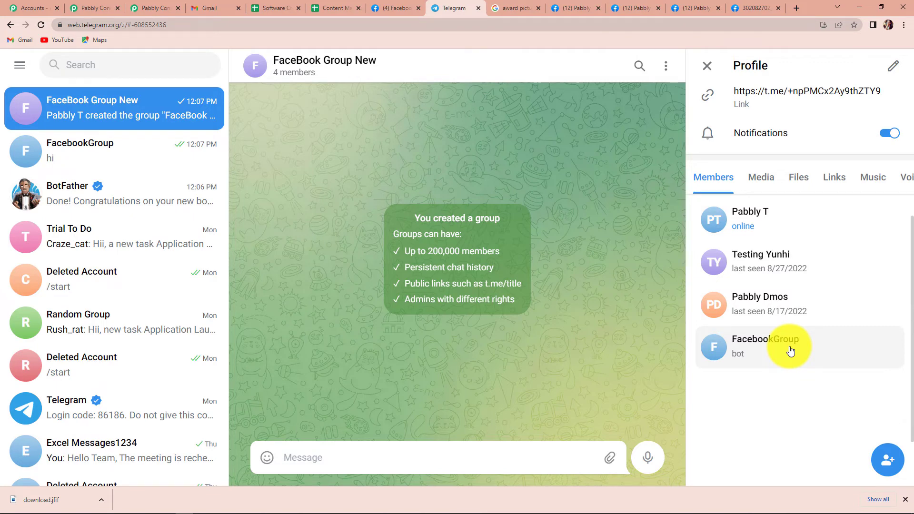
left_click(707, 66)
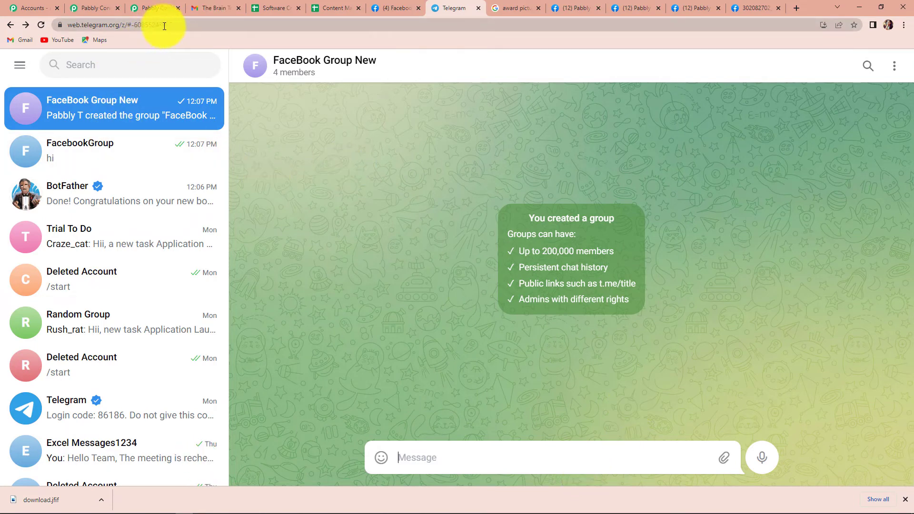
left_click_drag(164, 25, 136, 24)
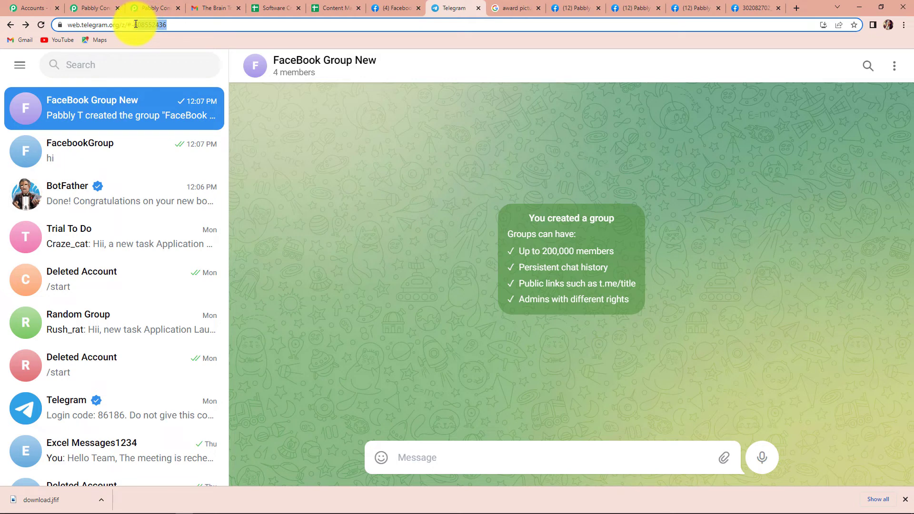
right_click(173, 24)
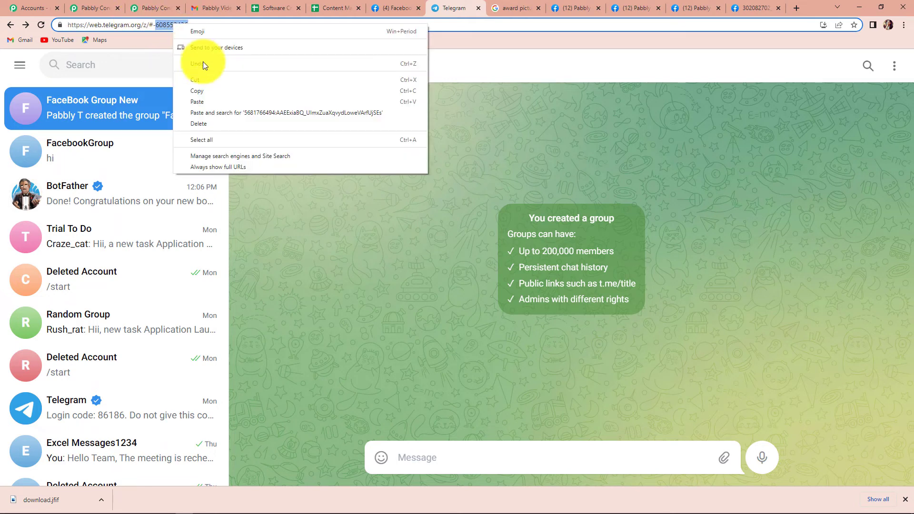
left_click(216, 90)
Step: Set the Chat ID to the pasted group ID with a leading minus (-608552436)
left_click(90, 5)
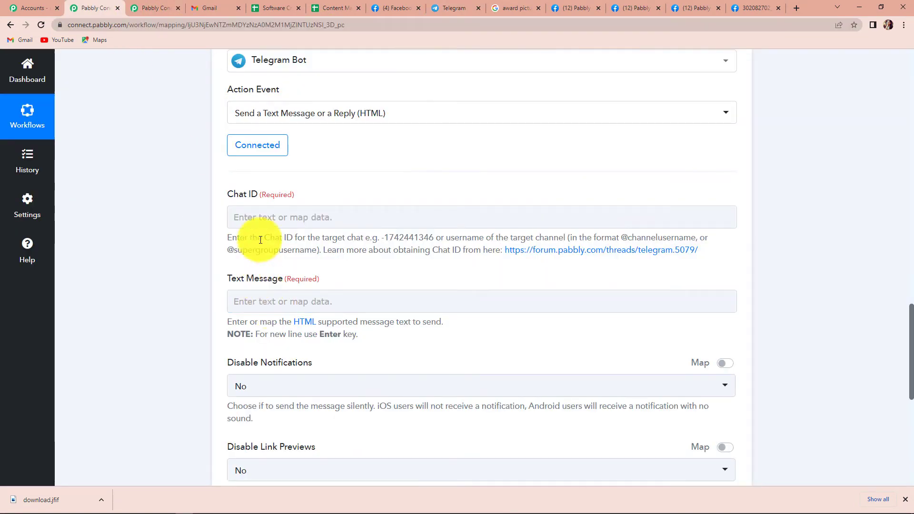
left_click(265, 217)
key("ctrl+v")
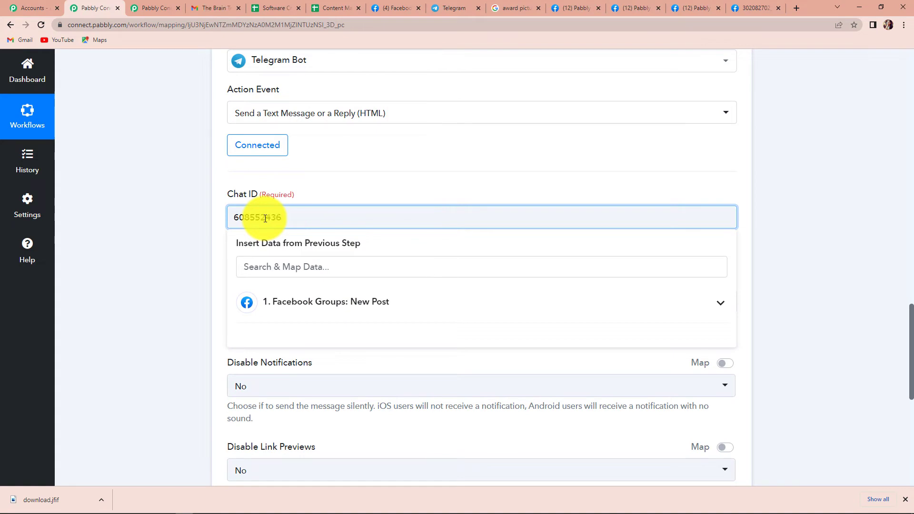
left_click(233, 216)
type("-")
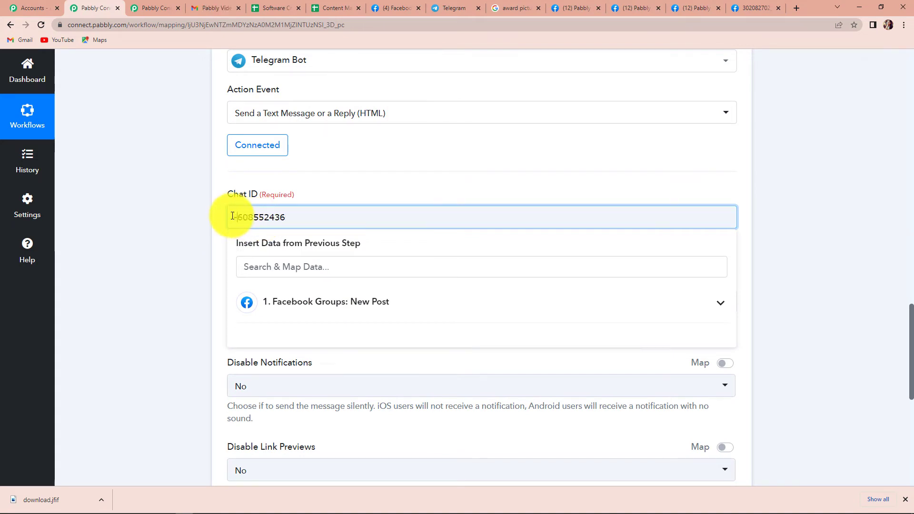
left_click(199, 219)
scroll(198, 219, "down", 2)
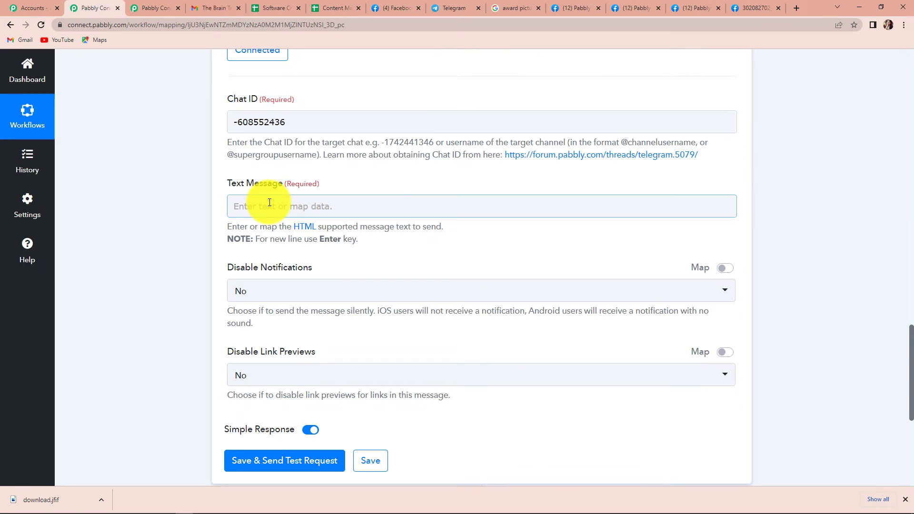
Step: Map the Facebook post's Message into Text Message, then save and send a test request
left_click(269, 202)
left_click(303, 289)
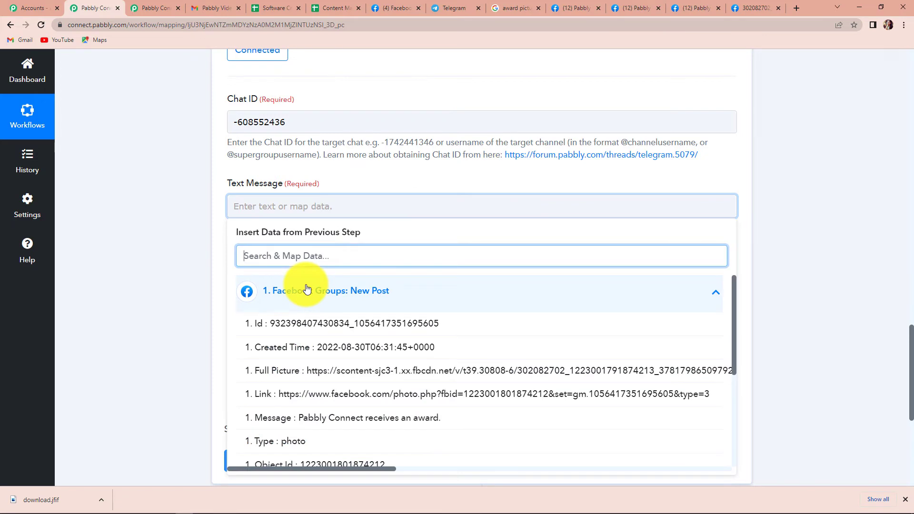
left_click(352, 418)
left_click(196, 265)
scroll(195, 265, "down", 2)
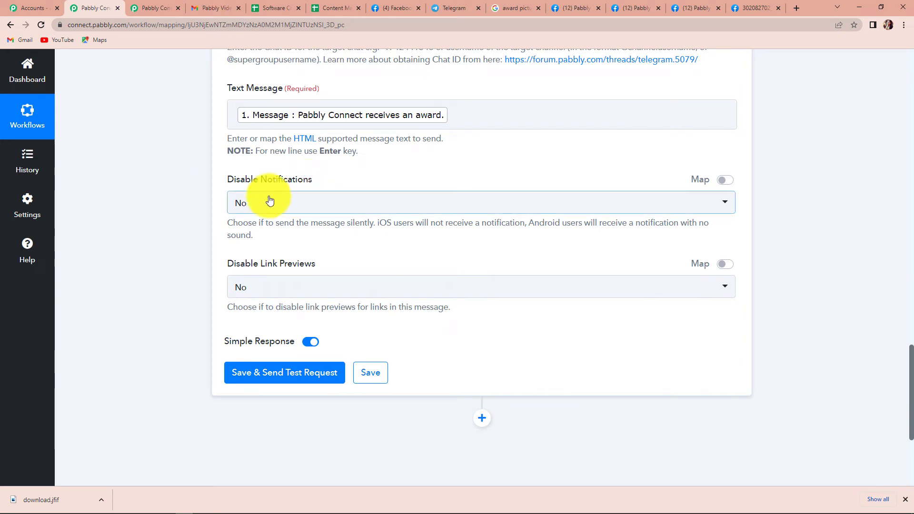
left_click(265, 373)
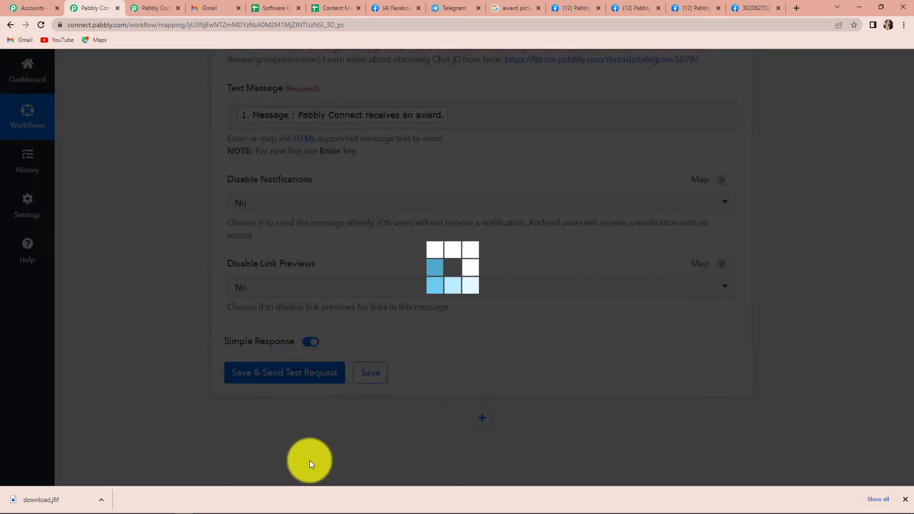
Step: Review the successful test response and verify the award message arrived in the Telegram group
scroll(816, 327, "down", 5)
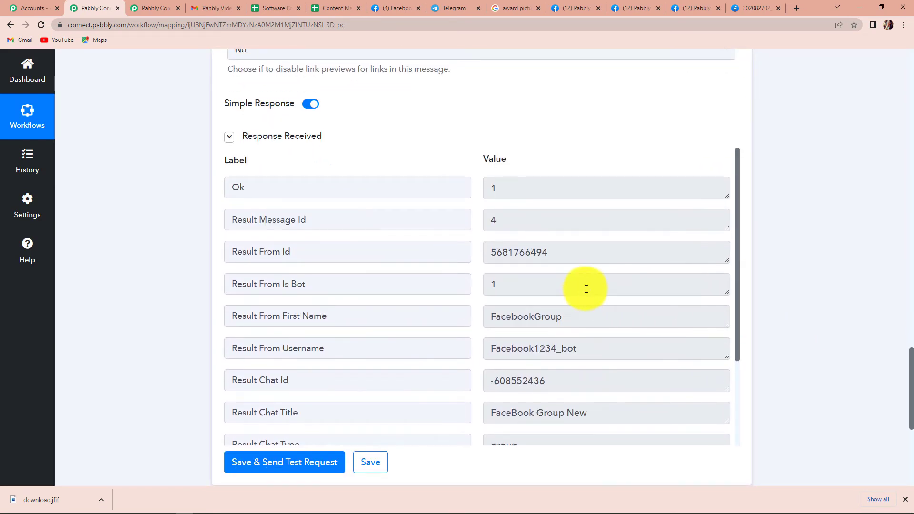
scroll(586, 289, "down", 1)
scroll(586, 289, "down", 2)
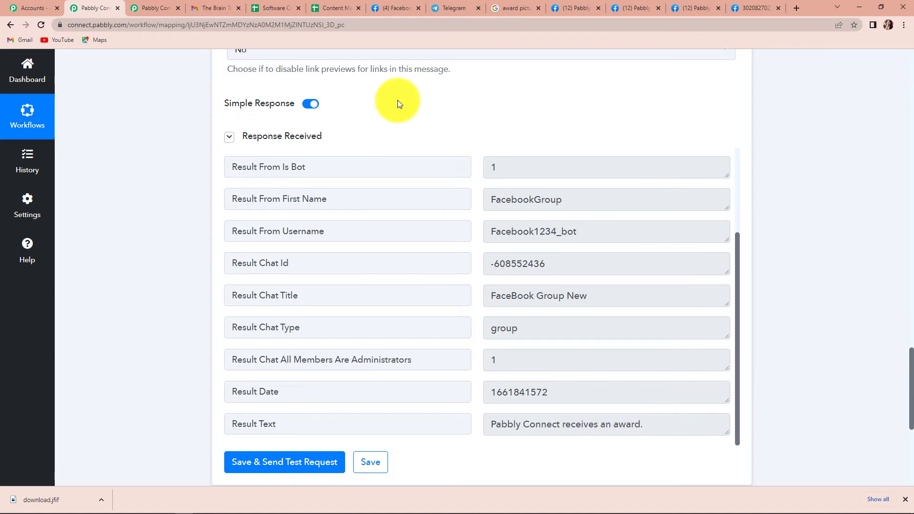
left_click(433, 11)
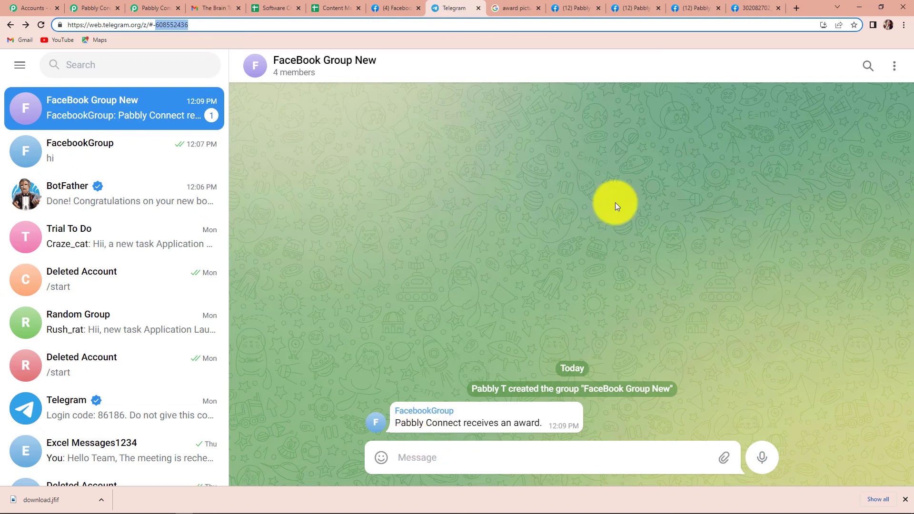
key("ctrl+Tab")
key("ctrl+Tab")
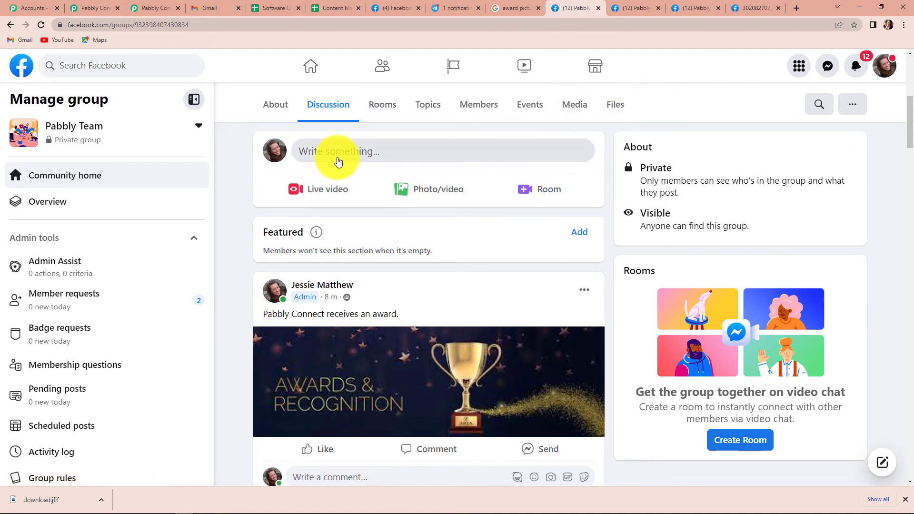
Step: Post 'Pabbly Connect wishes you a great day ahead.' to the Facebook group
left_click(338, 155)
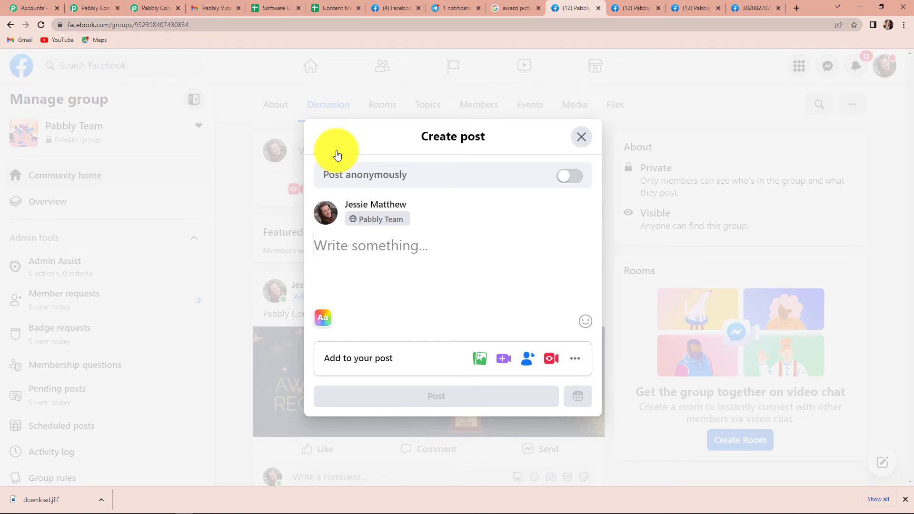
type("Pbab")
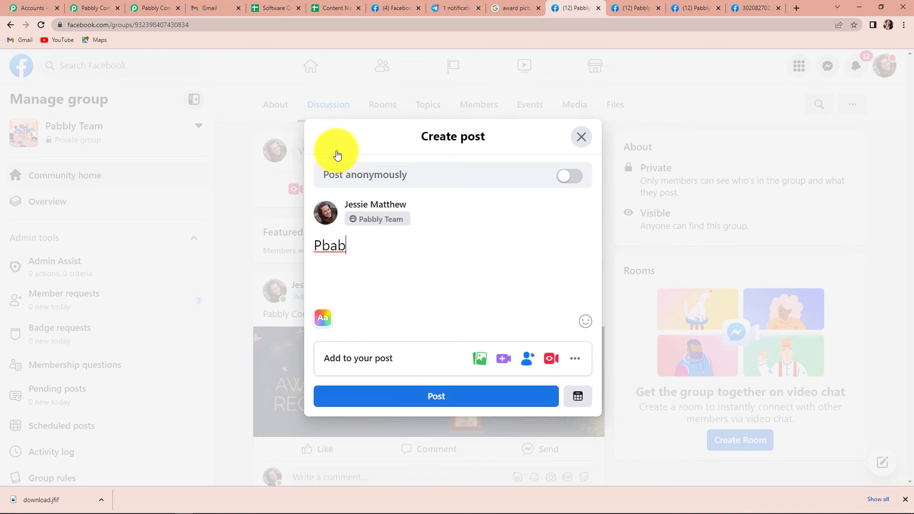
key("BackSpace")
key("BackSpace")
key("BackSpace")
type("abbly Con")
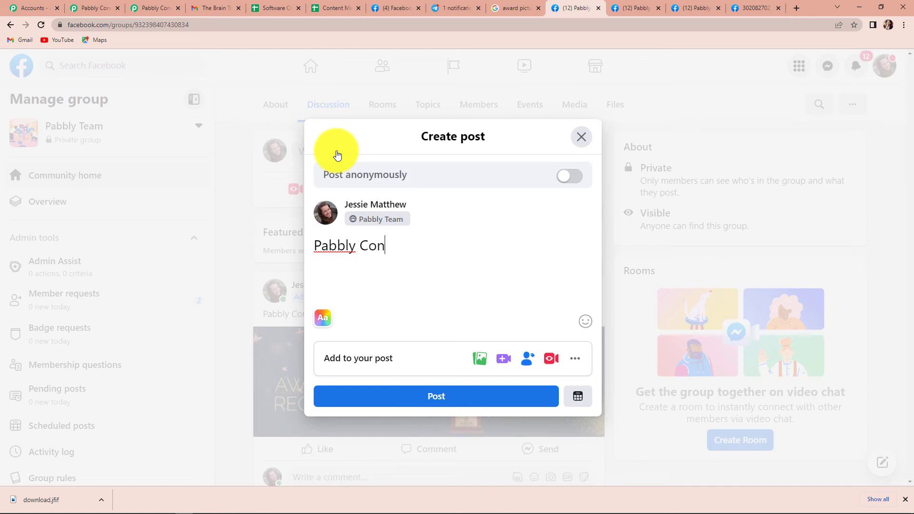
type("nect wishes")
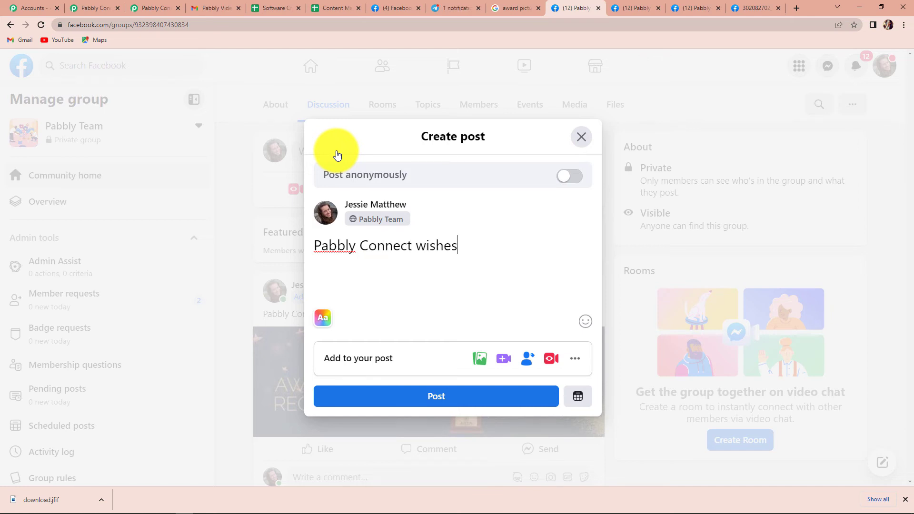
type(" you a great")
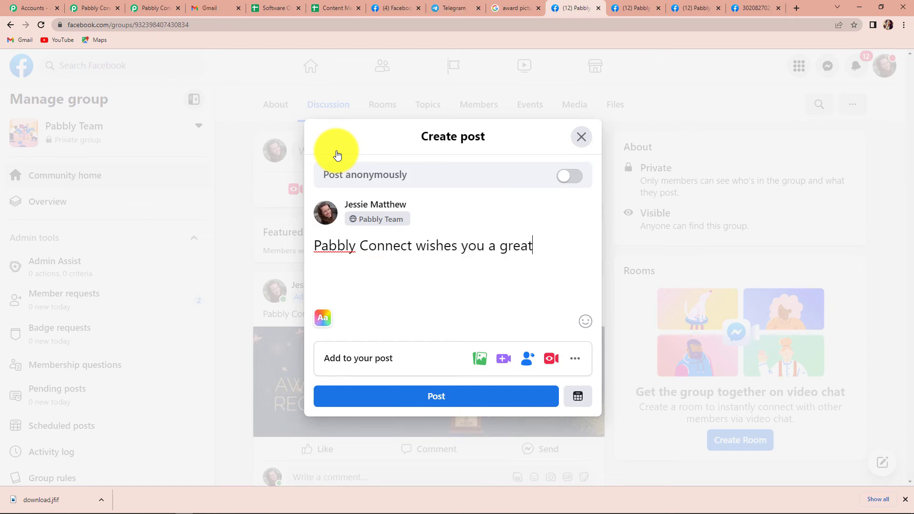
type(" day ahead")
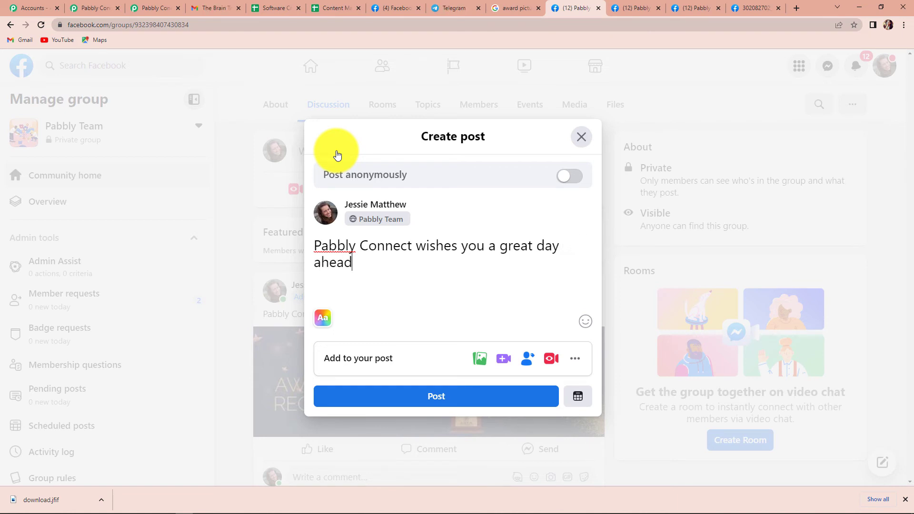
type(".")
left_click(430, 403)
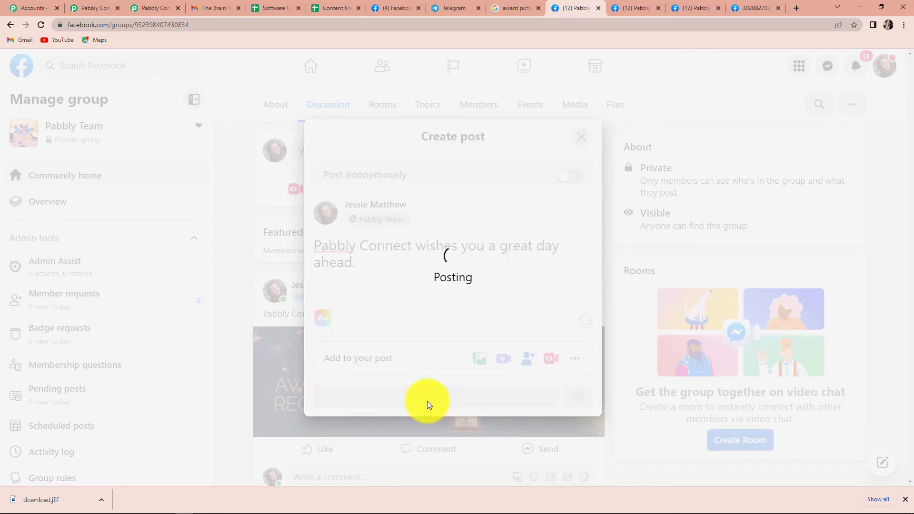
left_click(102, 8)
scroll(567, 257, "up", 3)
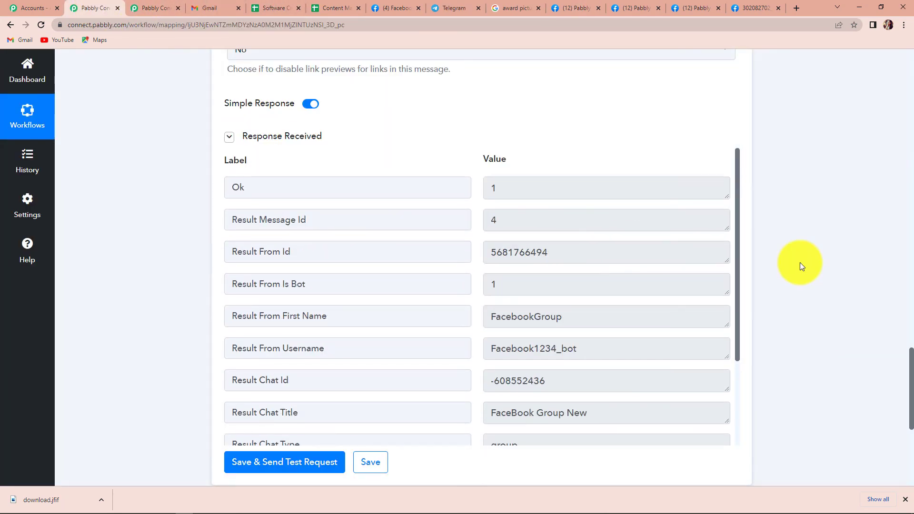
Step: Confirm the New Post trigger checks for new data every 10 minutes
scroll(800, 262, "up", 15)
mouse_move(654, 227)
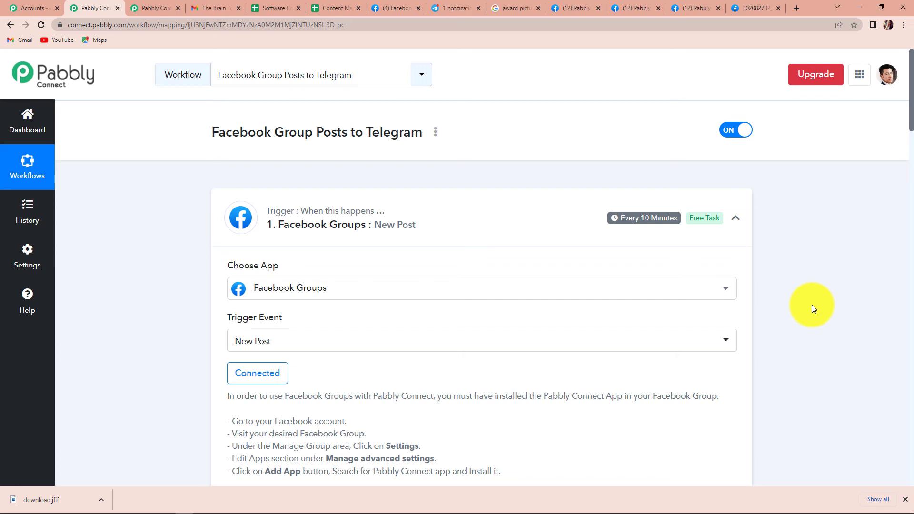
Step: Reload Telegram to confirm the new post arrived, then collapse the Telegram action and Facebook trigger cards
left_click(454, 10)
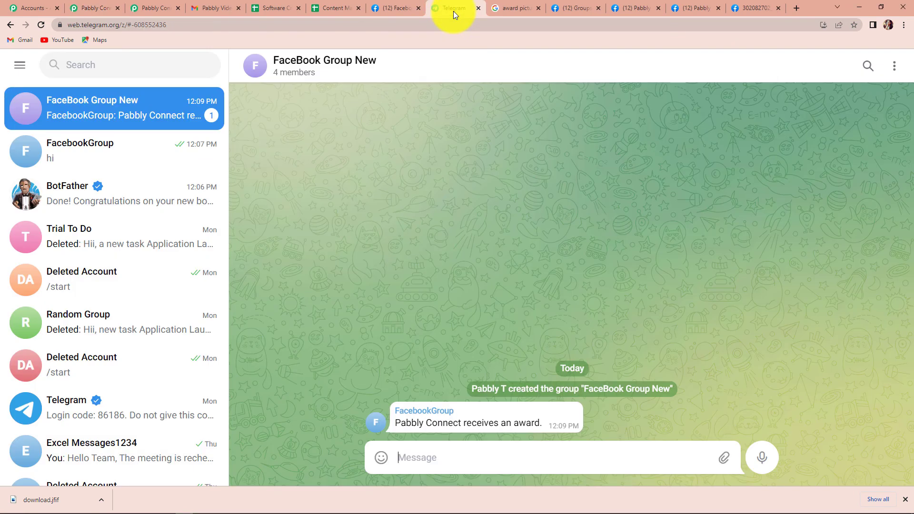
left_click(41, 24)
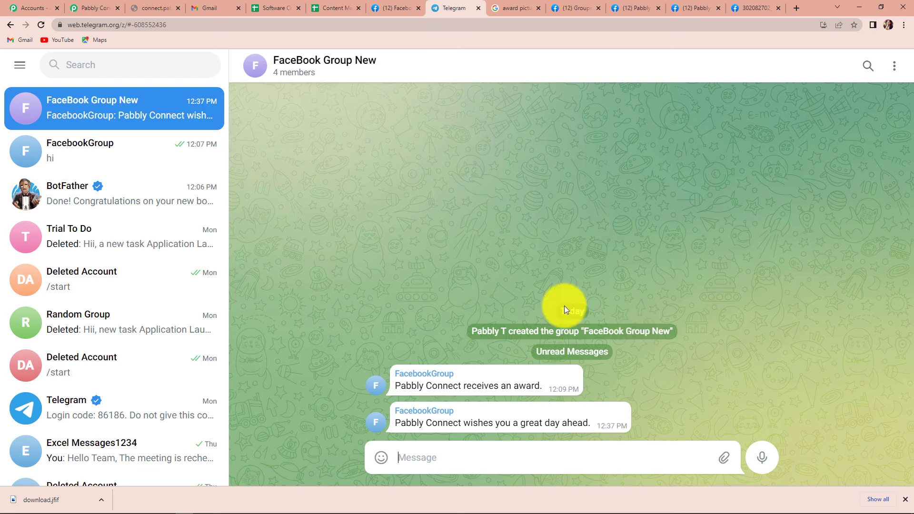
left_click(92, 8)
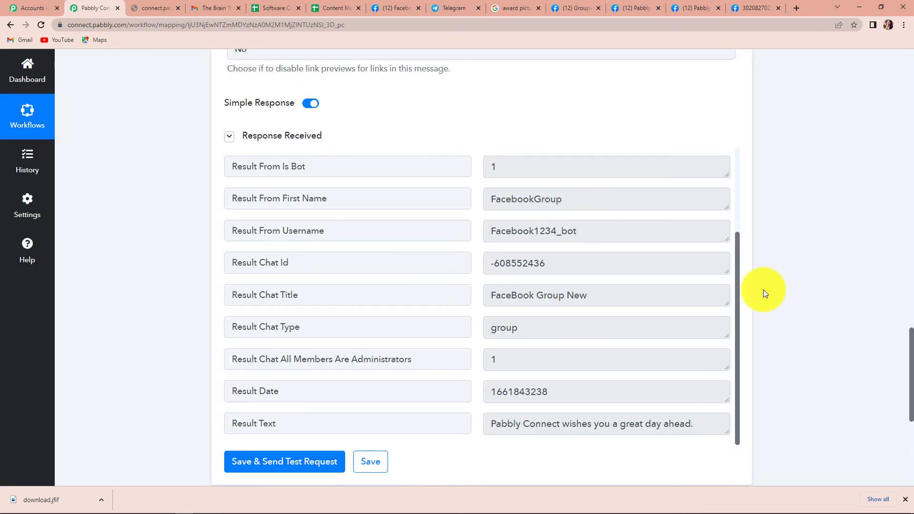
scroll(763, 292, "up", 15)
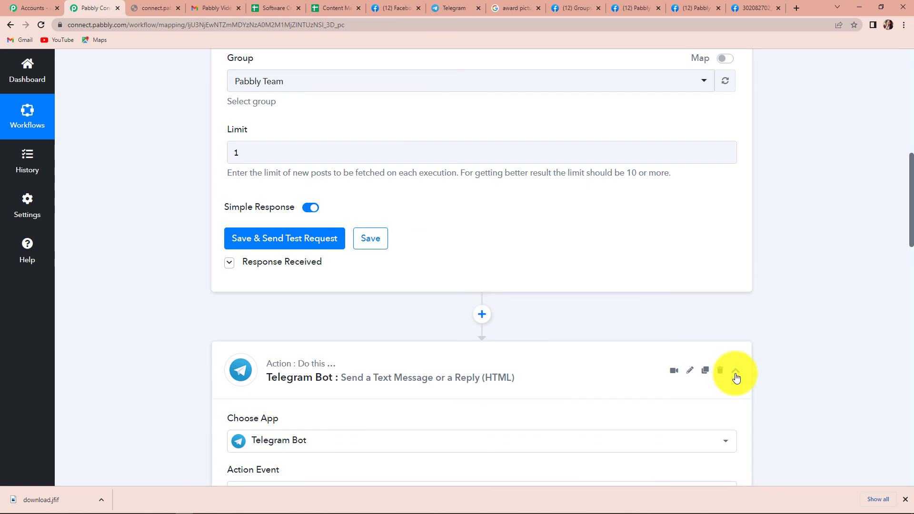
left_click(736, 371)
scroll(882, 413, "up", 10)
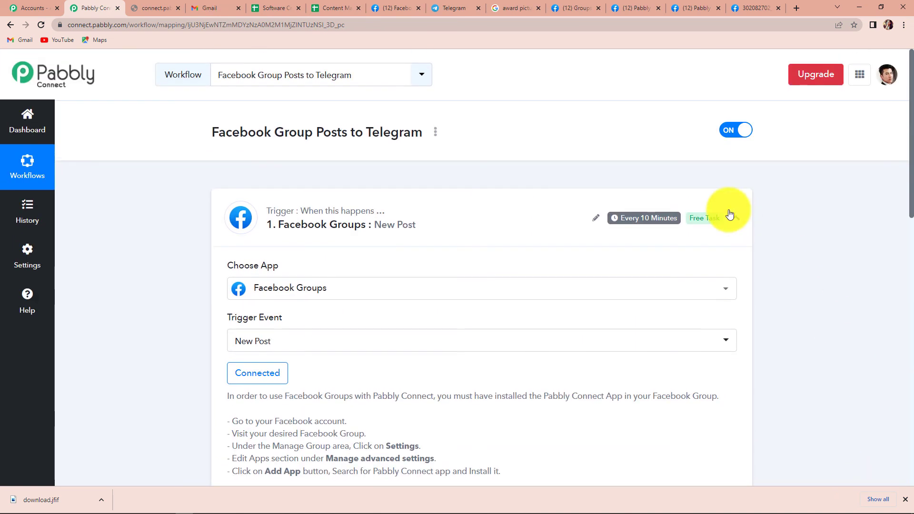
left_click(731, 216)
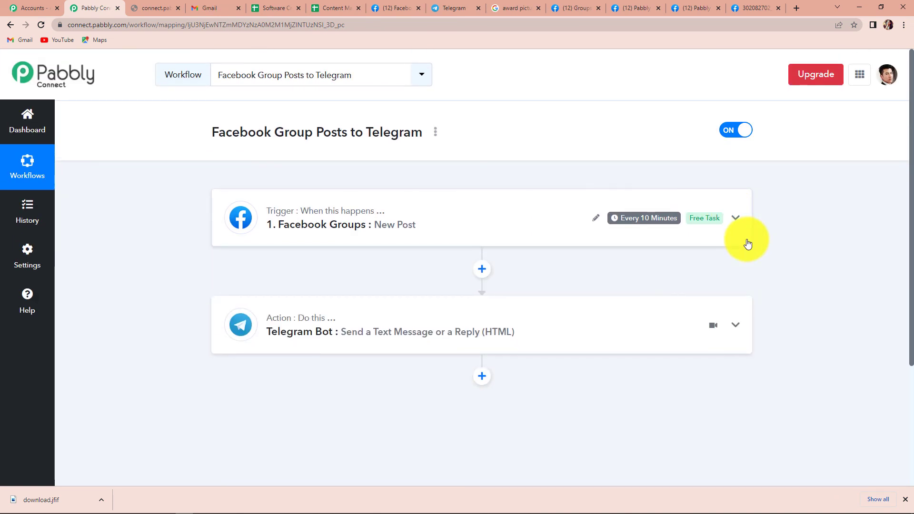